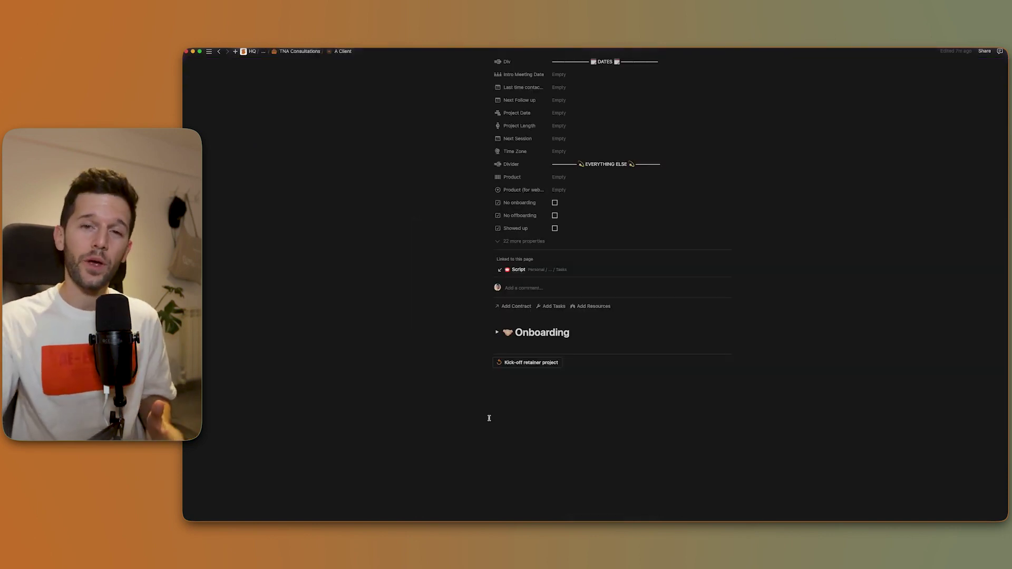
- Run the client page's 'Kick-off retainer project' button automation
left_click(530, 362)
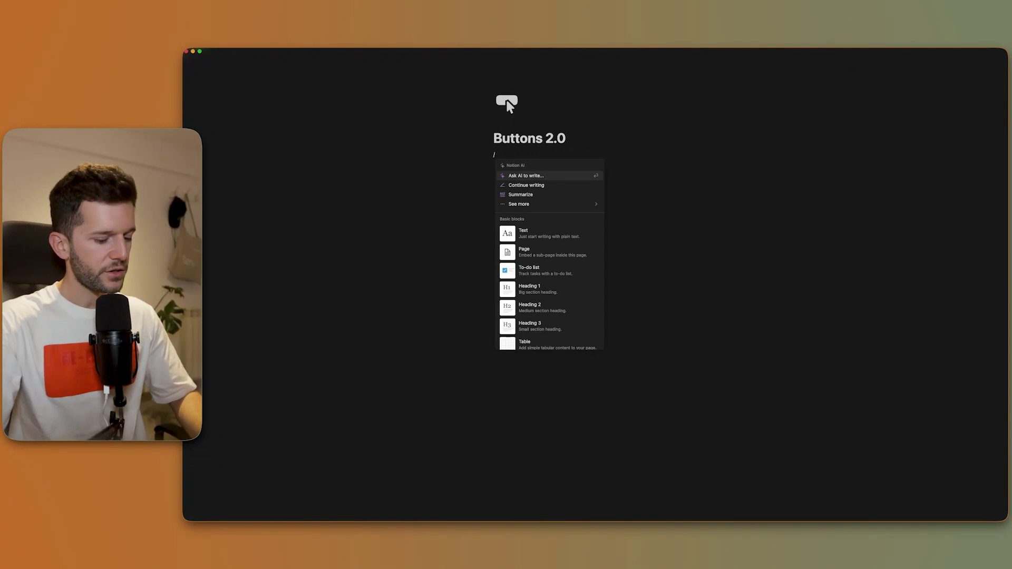
type("but")
- Insert a Button block on the Buttons 2.0 page
key("Return")
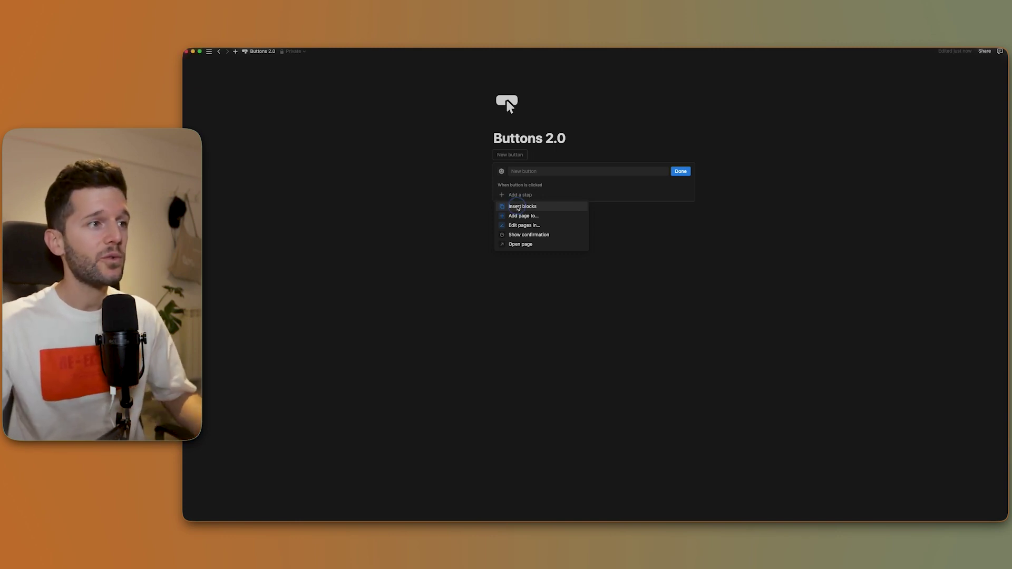
- Set the button to insert 'some text' above itself
left_click(519, 207)
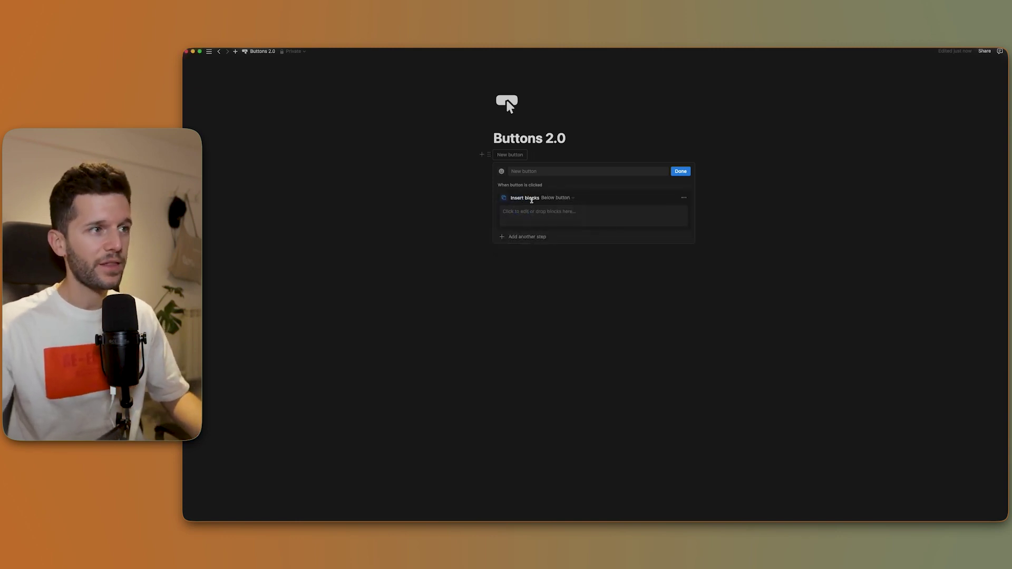
left_click(564, 199)
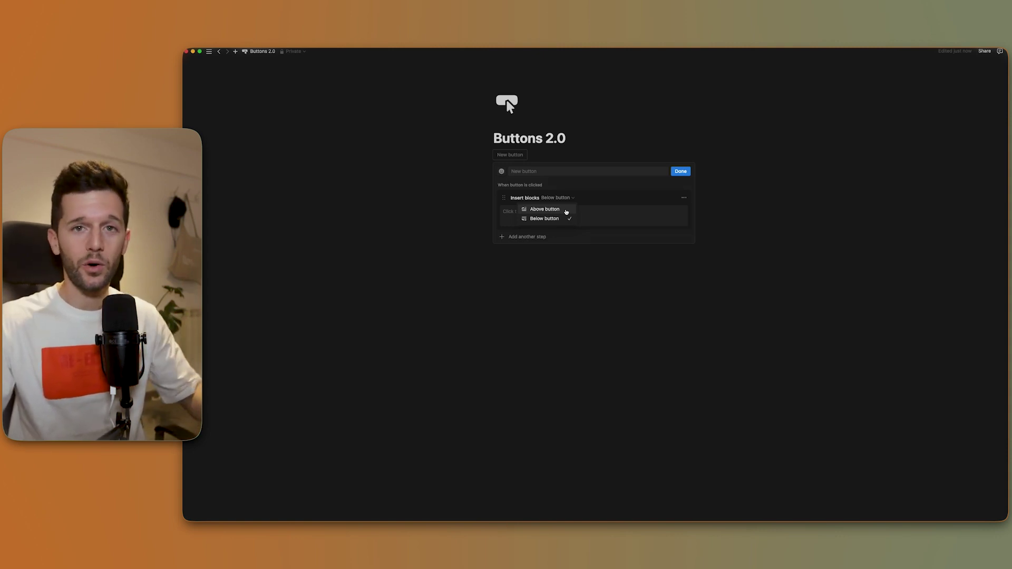
left_click(566, 210)
left_click(562, 212)
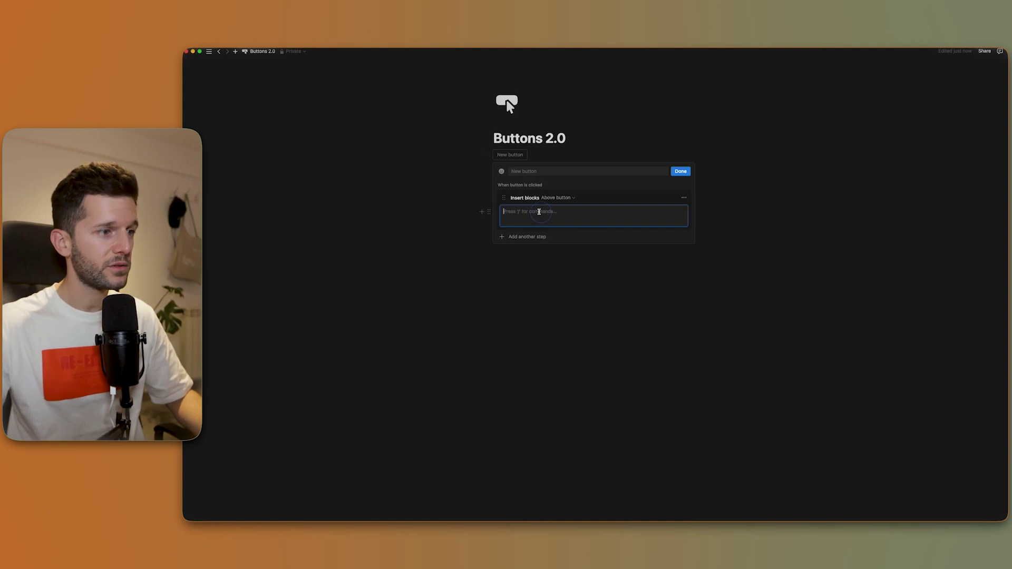
type("some text")
left_click(680, 171)
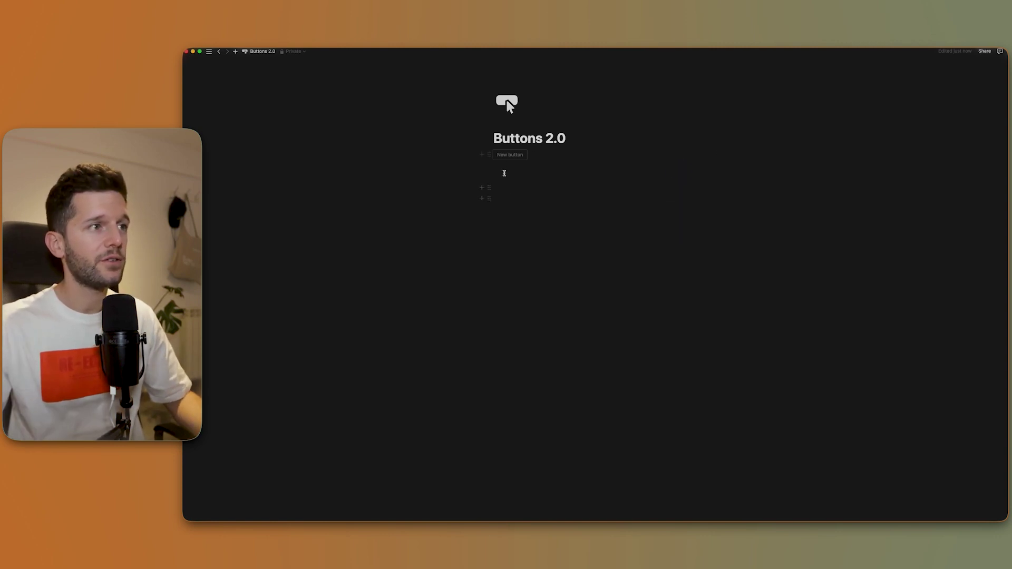
- Test the button, then reopen its settings and the insert step's options
left_click(515, 155)
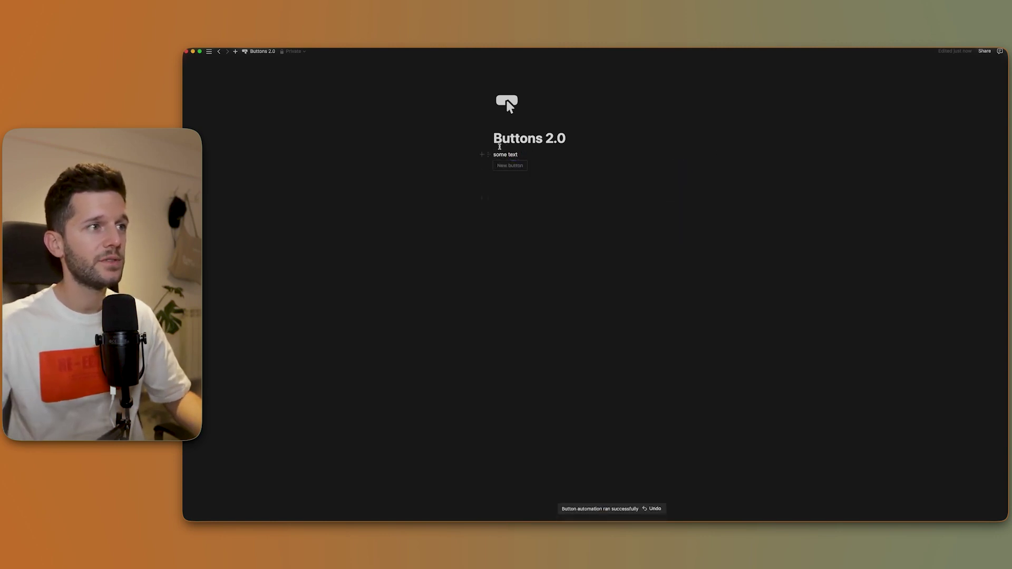
left_click(532, 166)
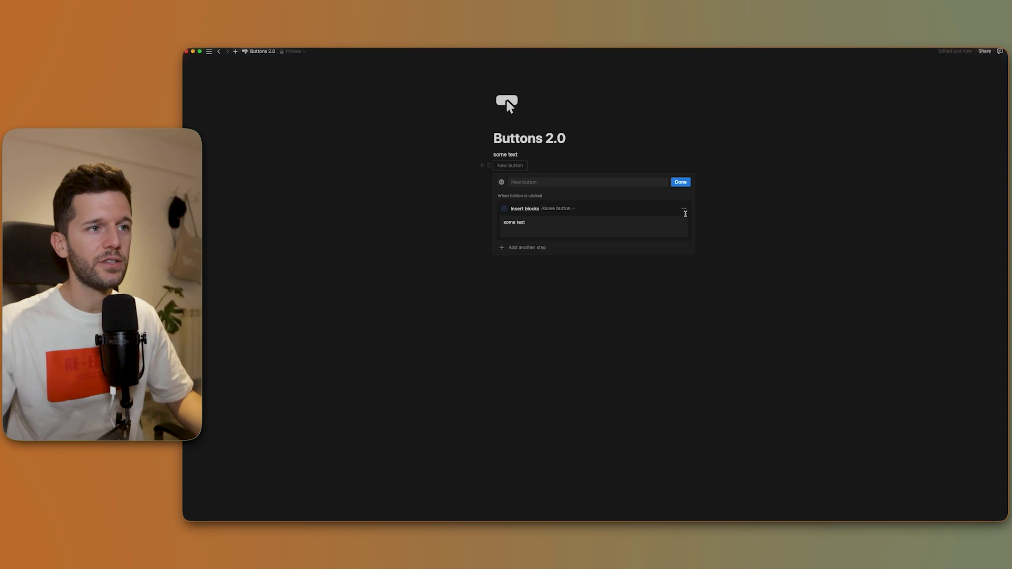
left_click(684, 208)
- Replace the insert step with one adding a page to the Tasks database
left_click(676, 256)
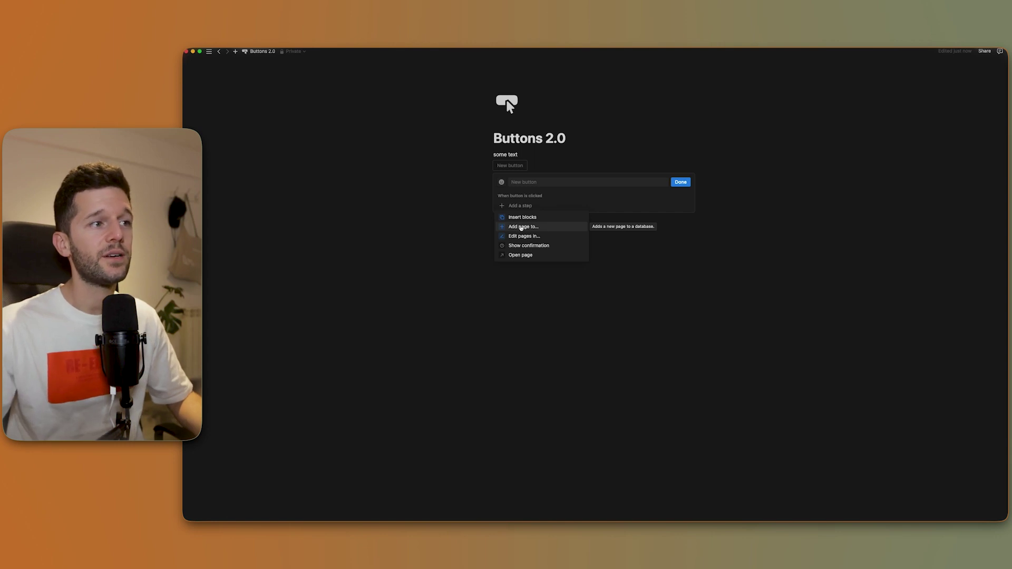
left_click(524, 226)
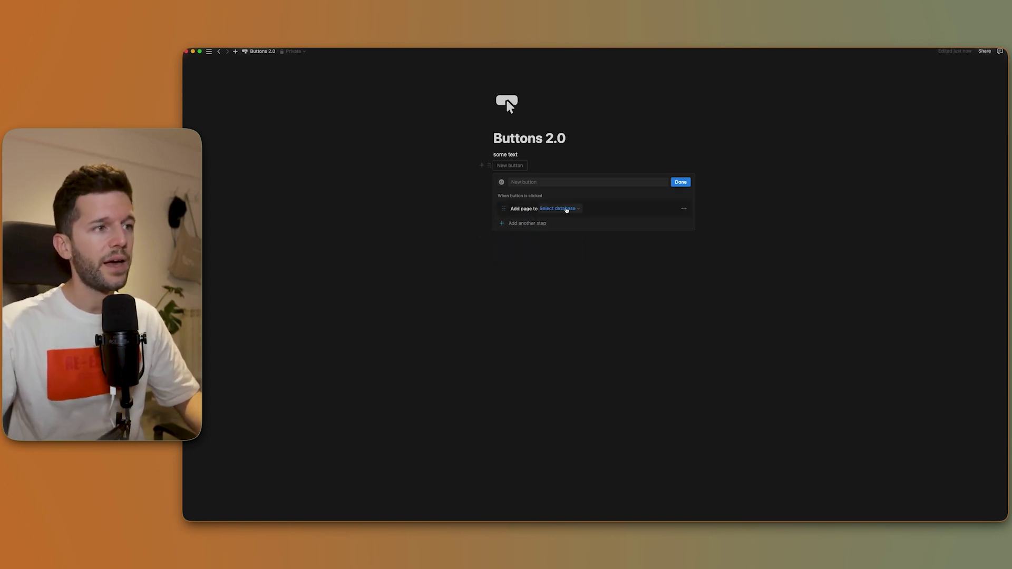
left_click(566, 210)
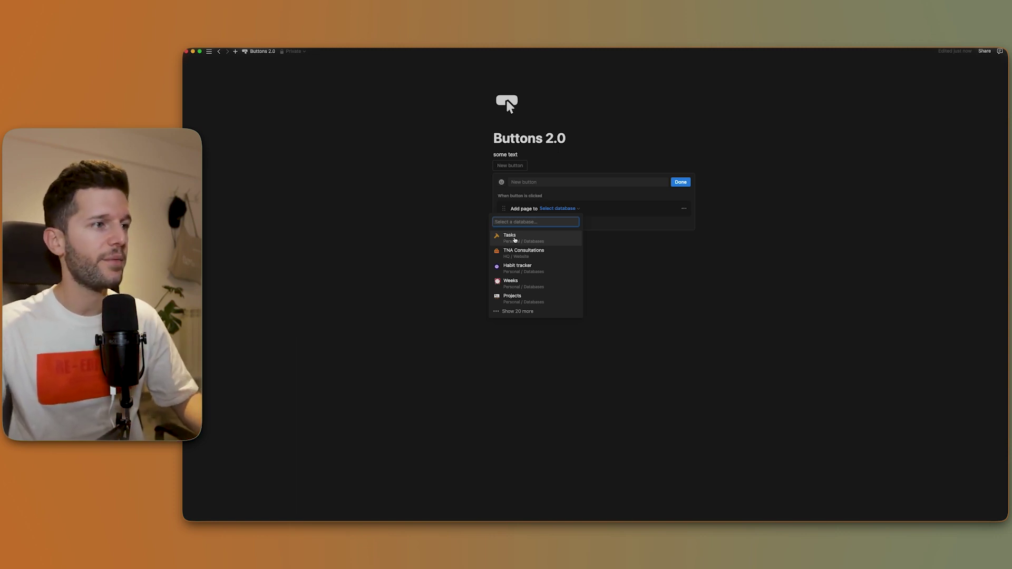
left_click(514, 237)
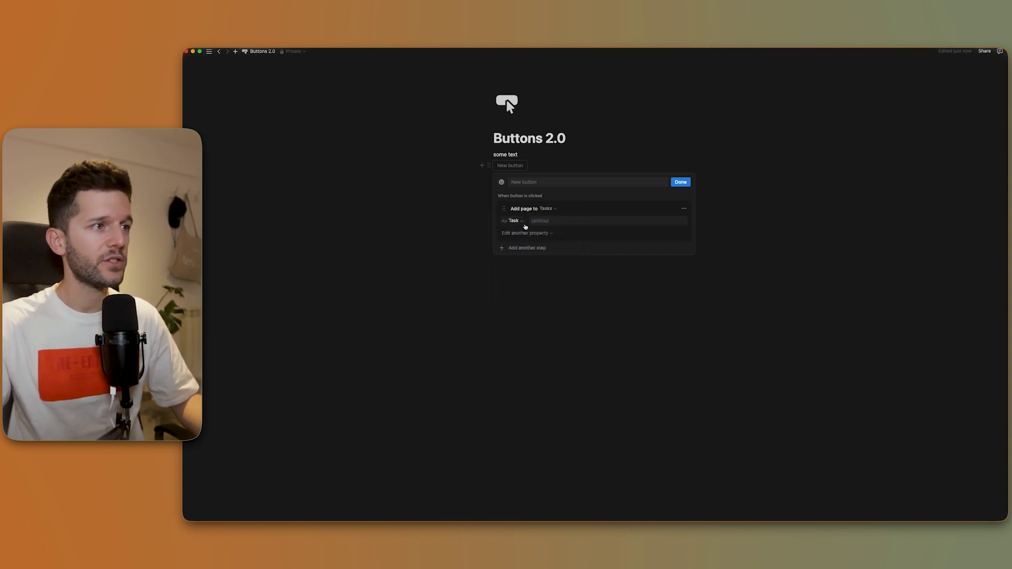
- Add an Assignee property to set on new tasks
left_click(527, 233)
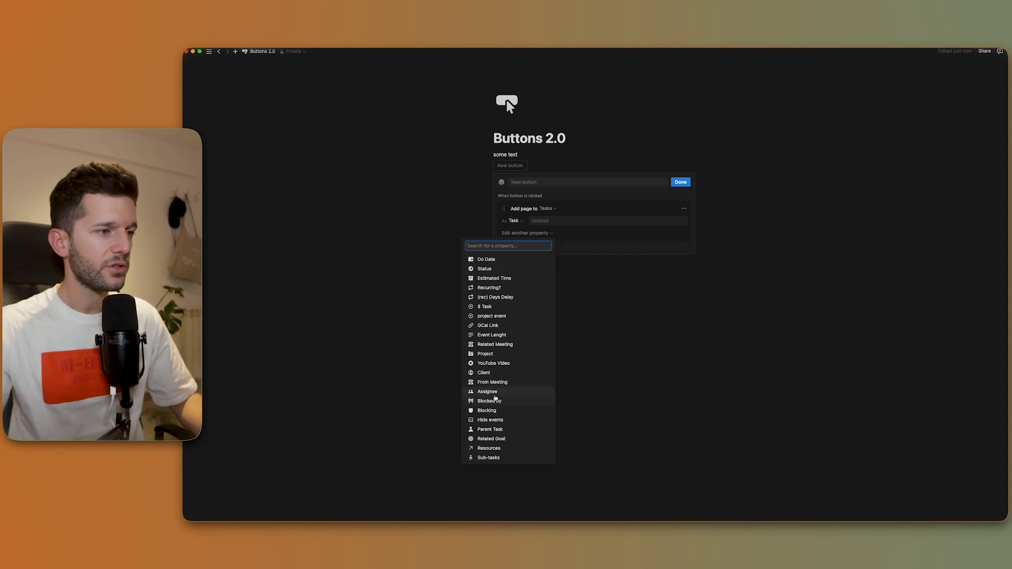
left_click(489, 393)
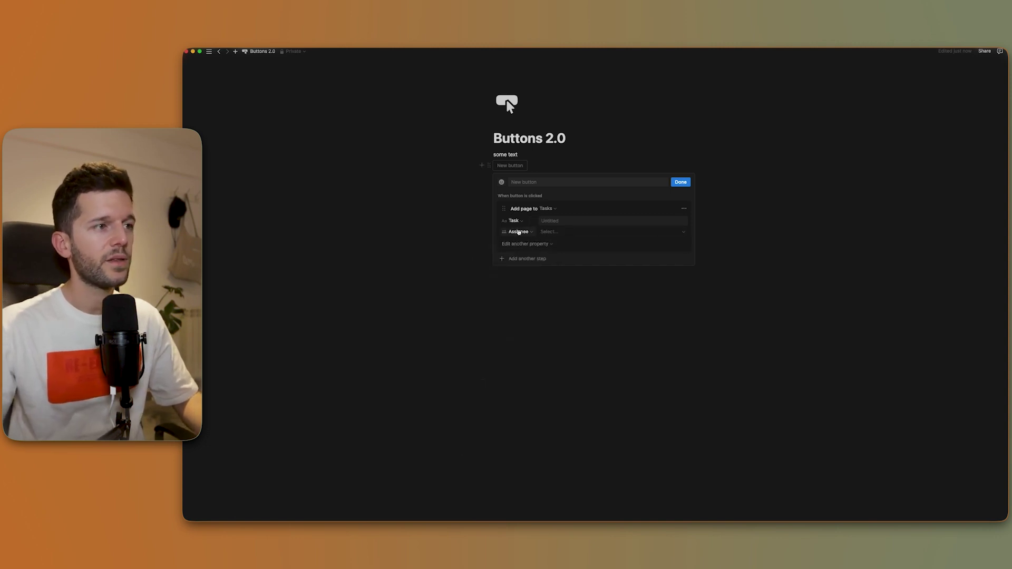
left_click(554, 231)
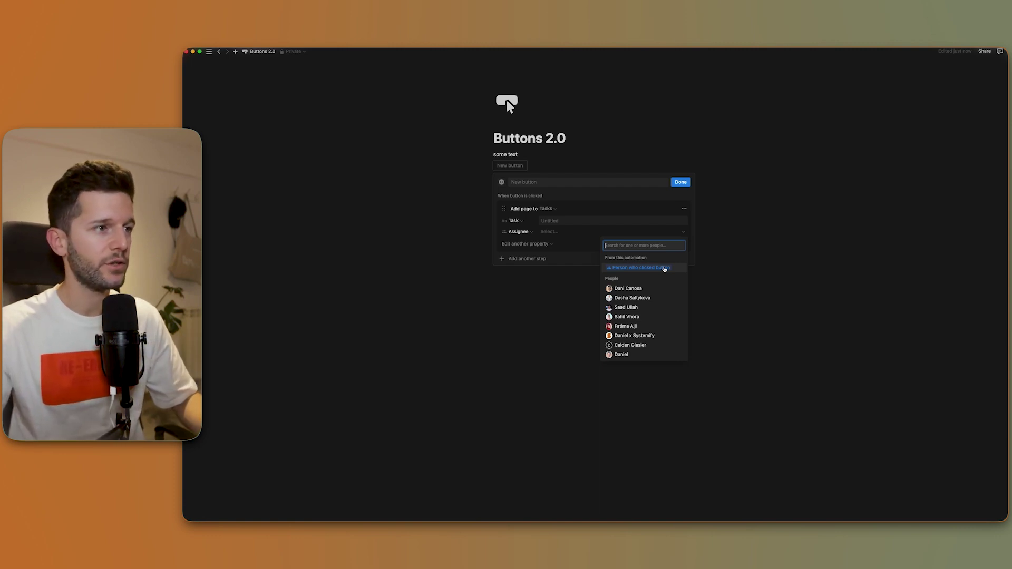
- Swap the Assignee property for Do Date, then for Resources
left_click(543, 233)
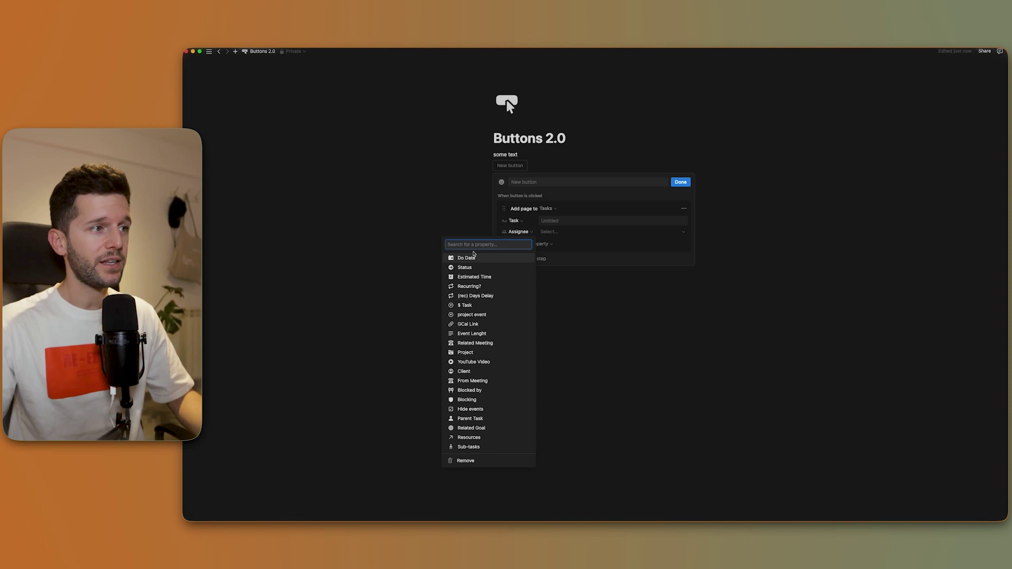
left_click(459, 260)
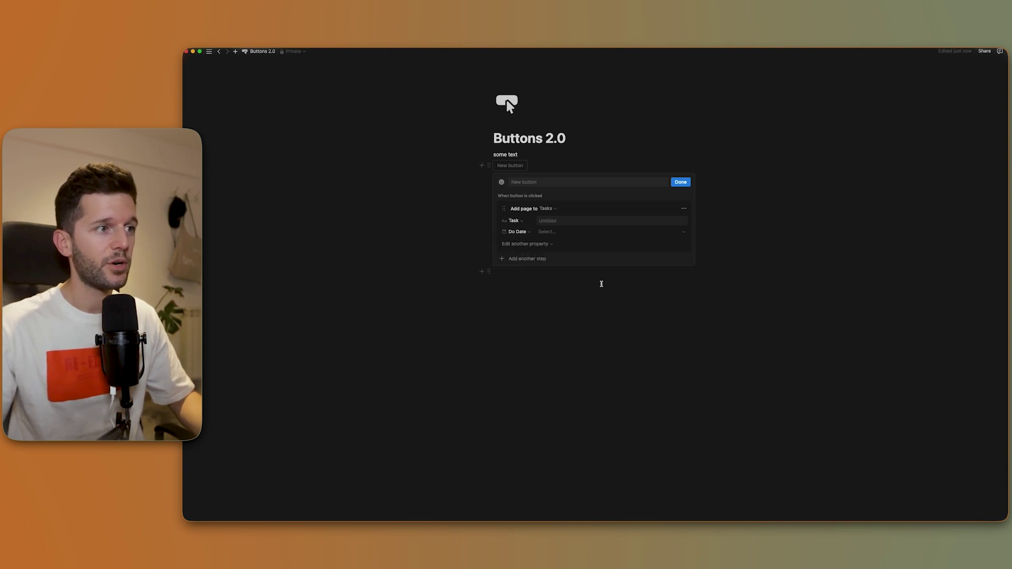
left_click(550, 234)
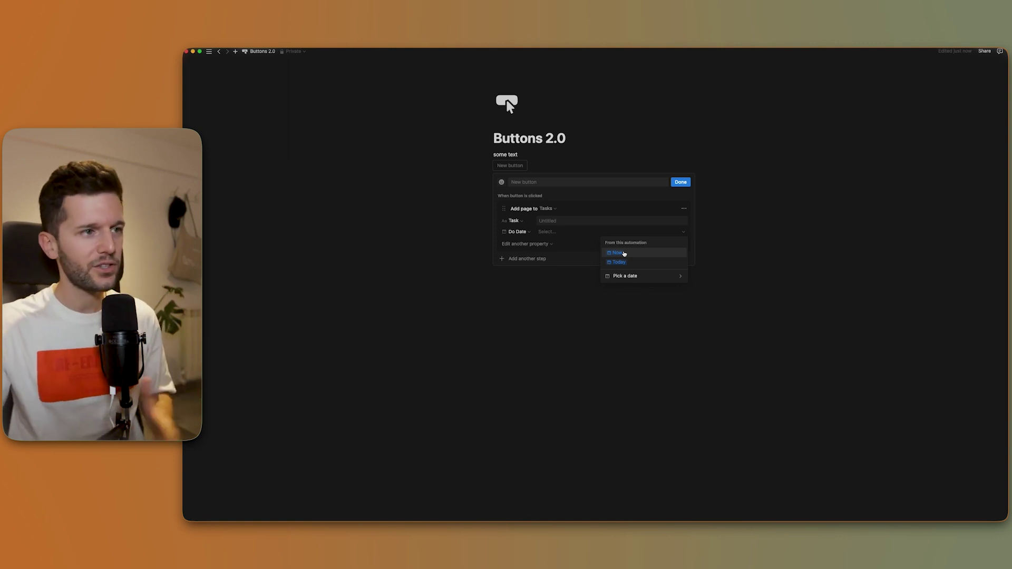
left_click(616, 255)
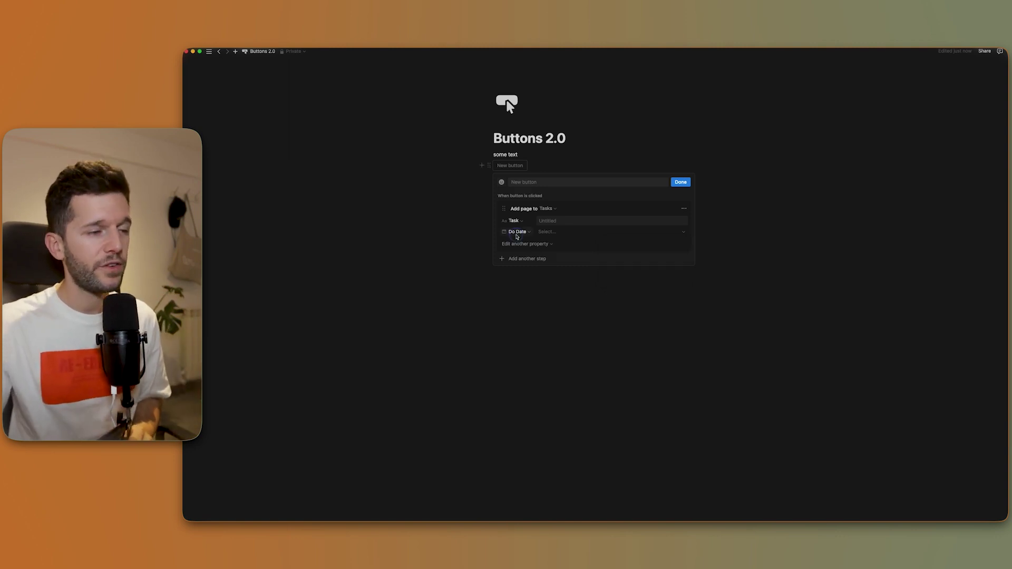
left_click(525, 244)
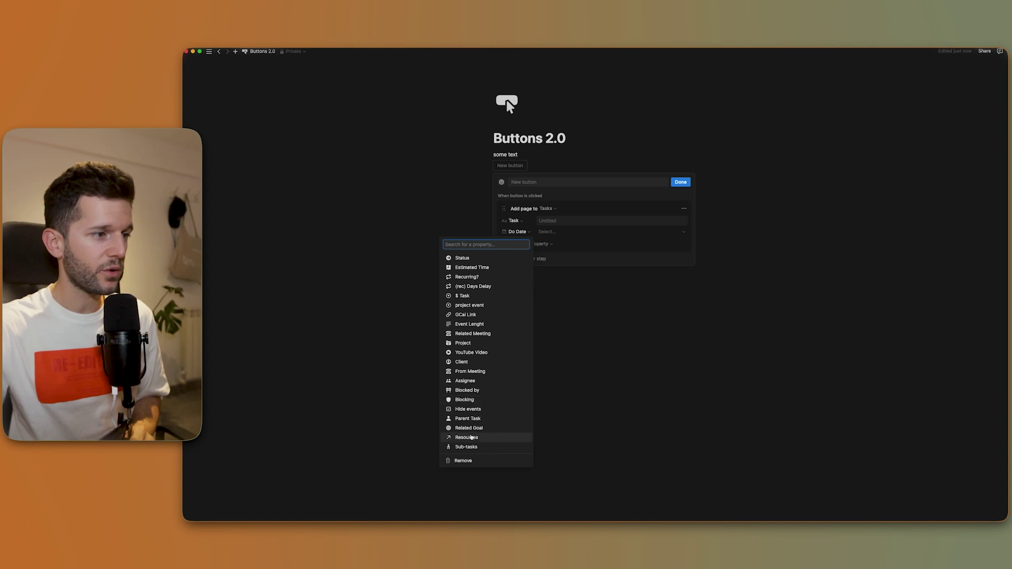
left_click(470, 438)
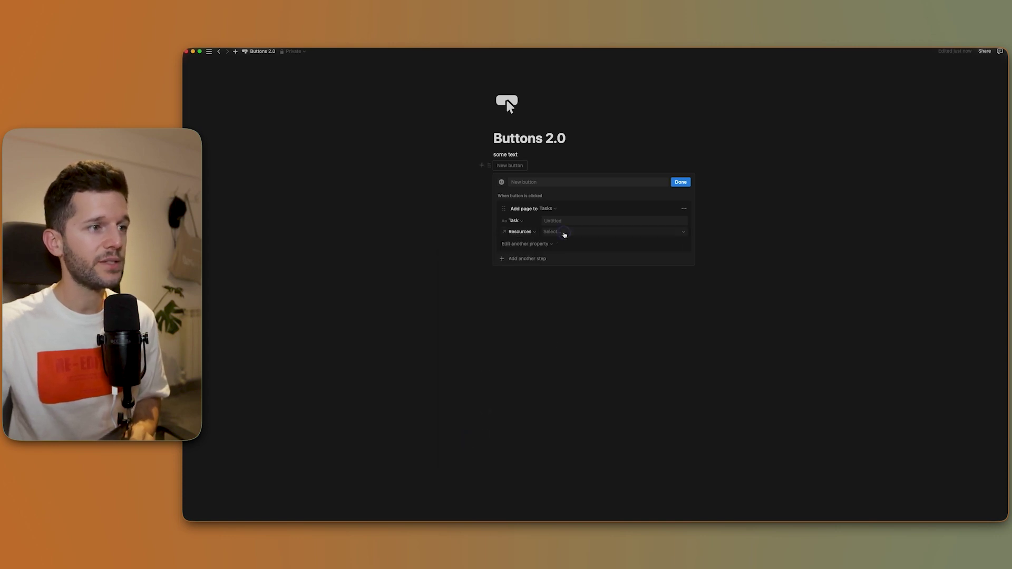
left_click(565, 232)
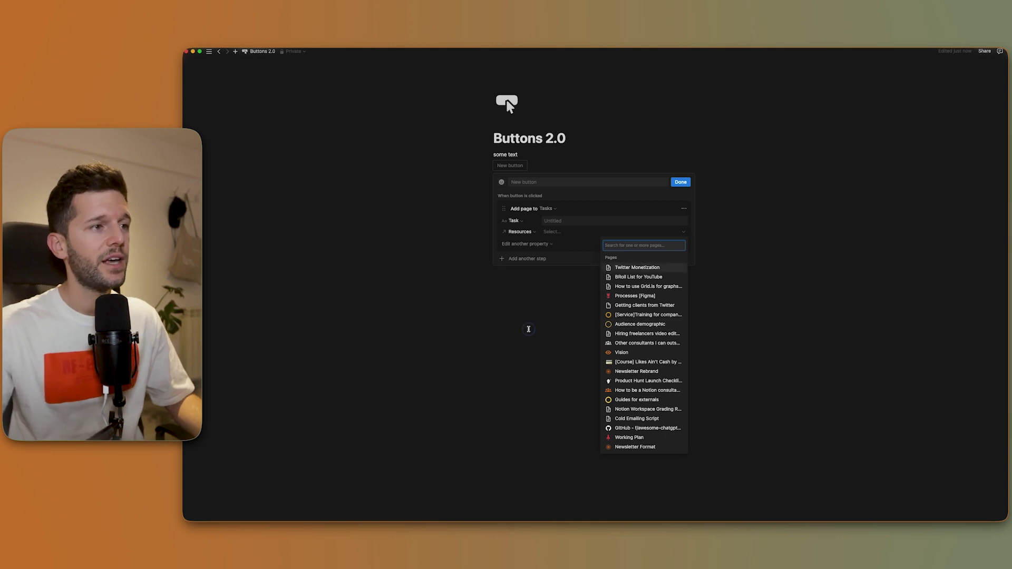
- Make the button add a Tasks page whose Project links to this page
left_click(528, 328)
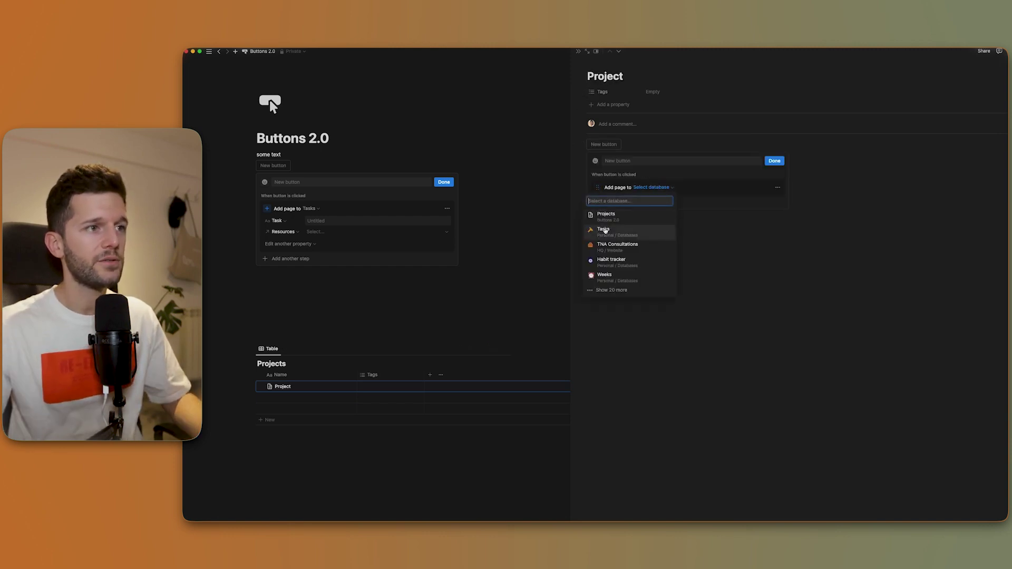
left_click(616, 229)
left_click(619, 211)
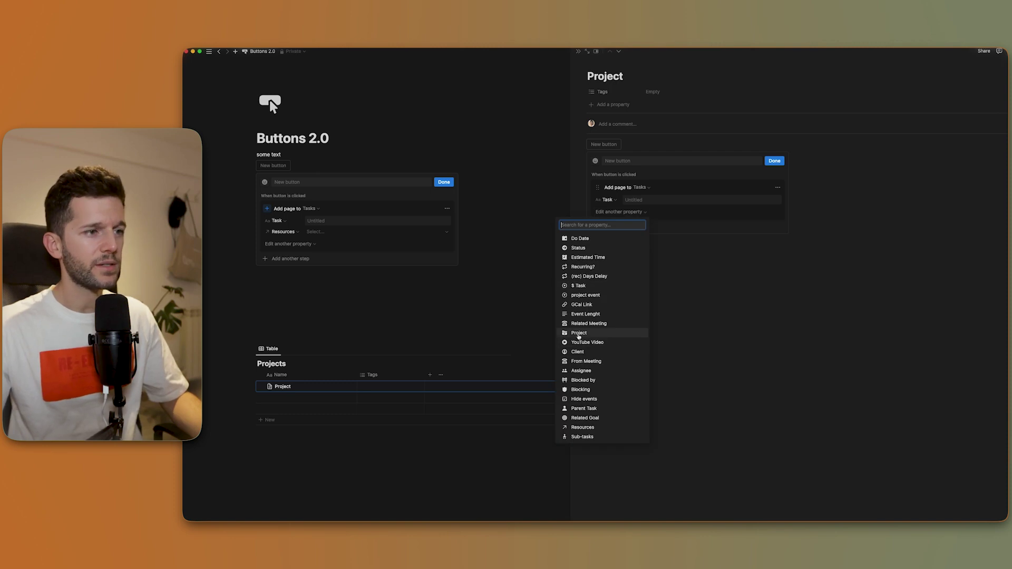
left_click(601, 332)
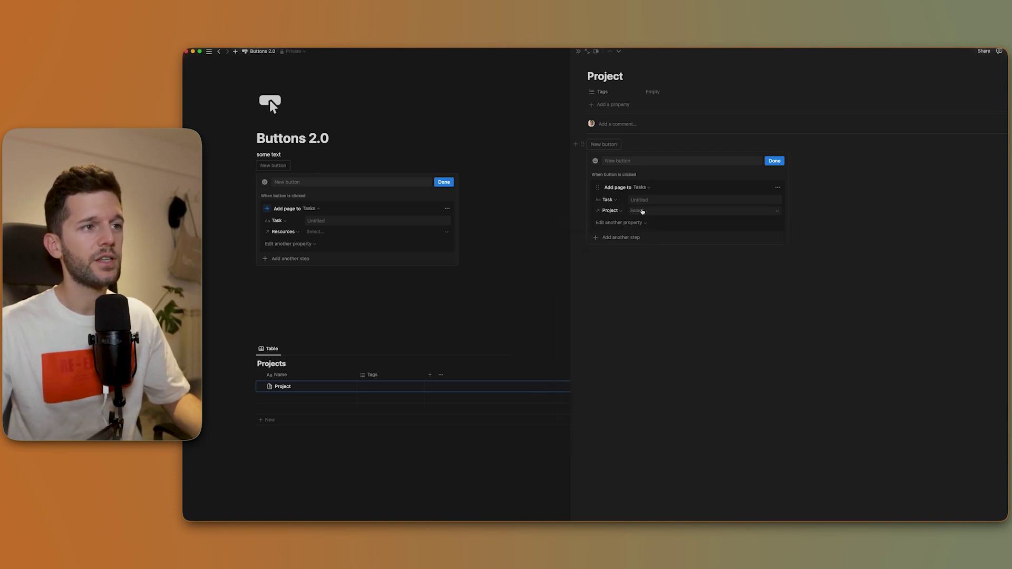
left_click(650, 211)
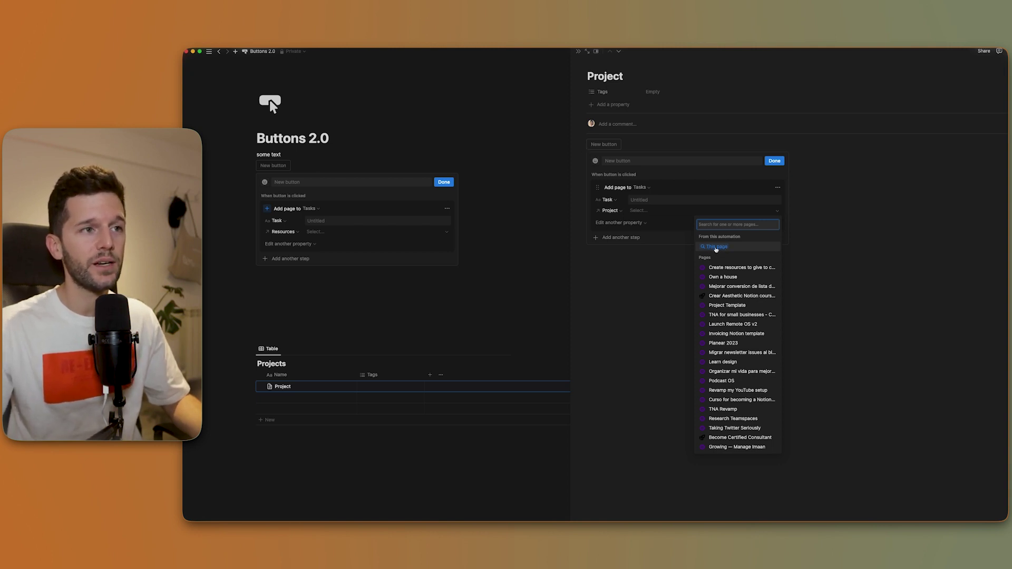
left_click(717, 249)
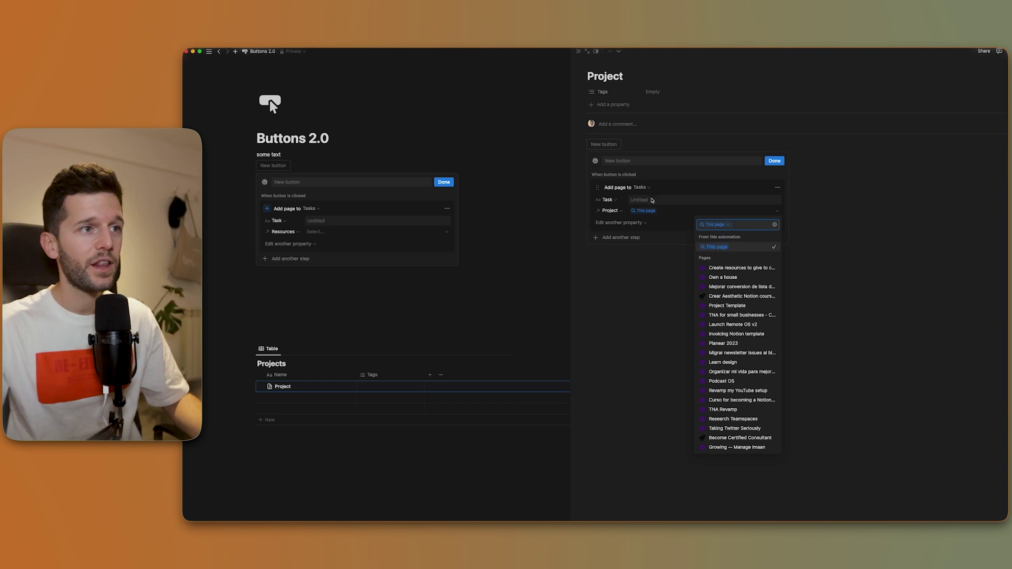
- Edit the name given to newly created tasks
left_click(647, 199)
type("Task")
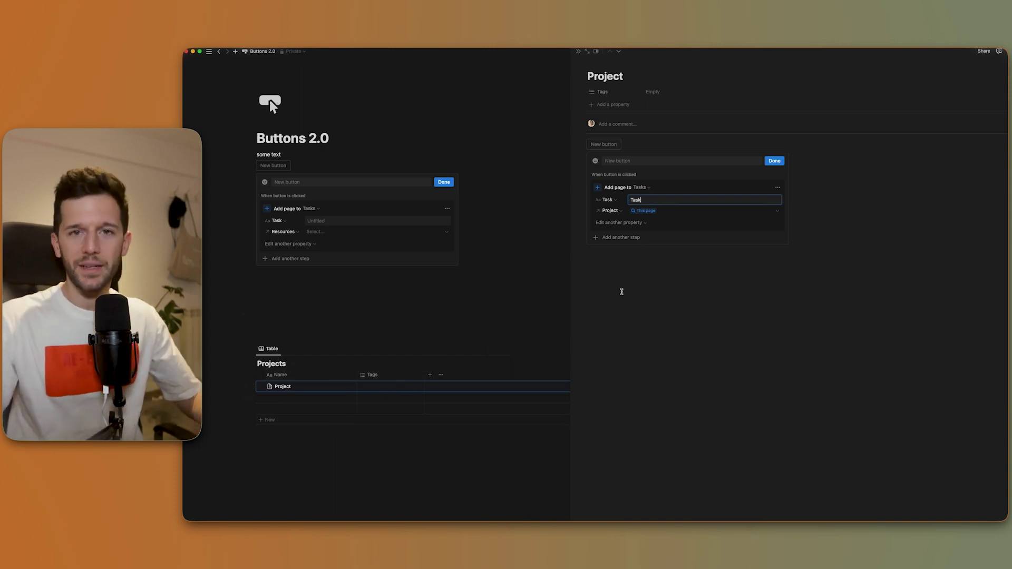
left_click(650, 213)
mouse_move(604, 144)
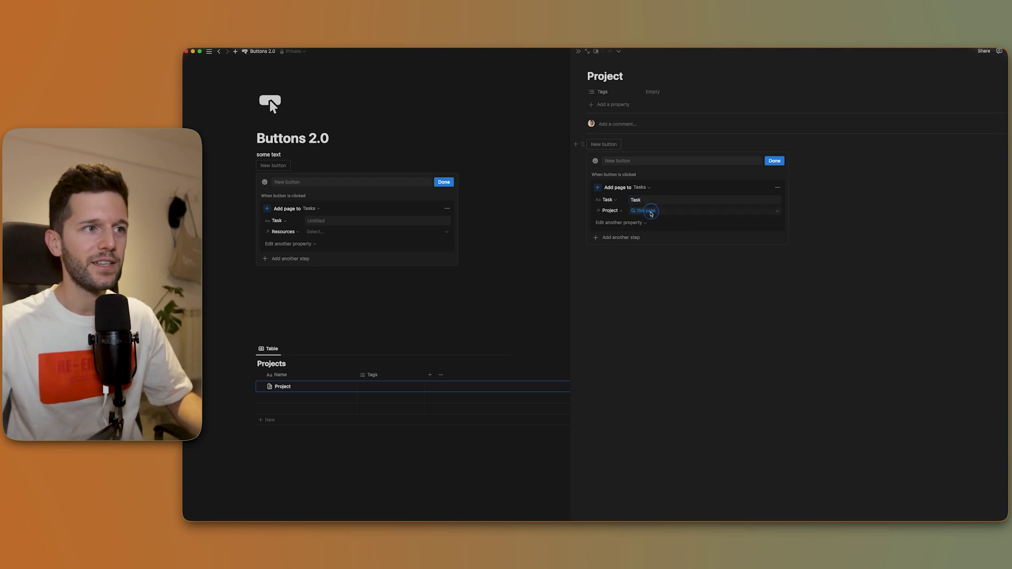
left_click(672, 215)
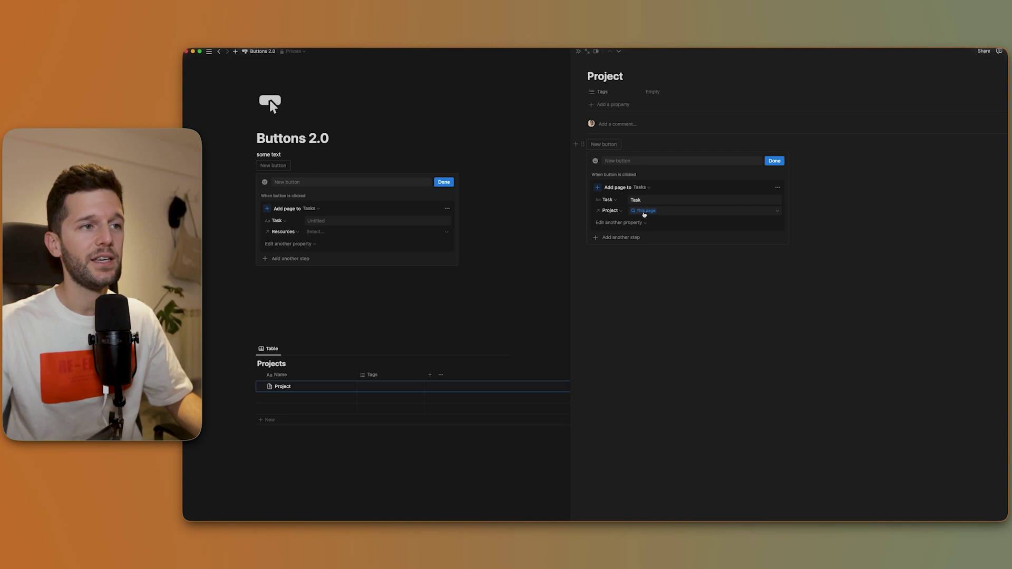
- Add Estimated Time to the new task's properties
left_click(618, 223)
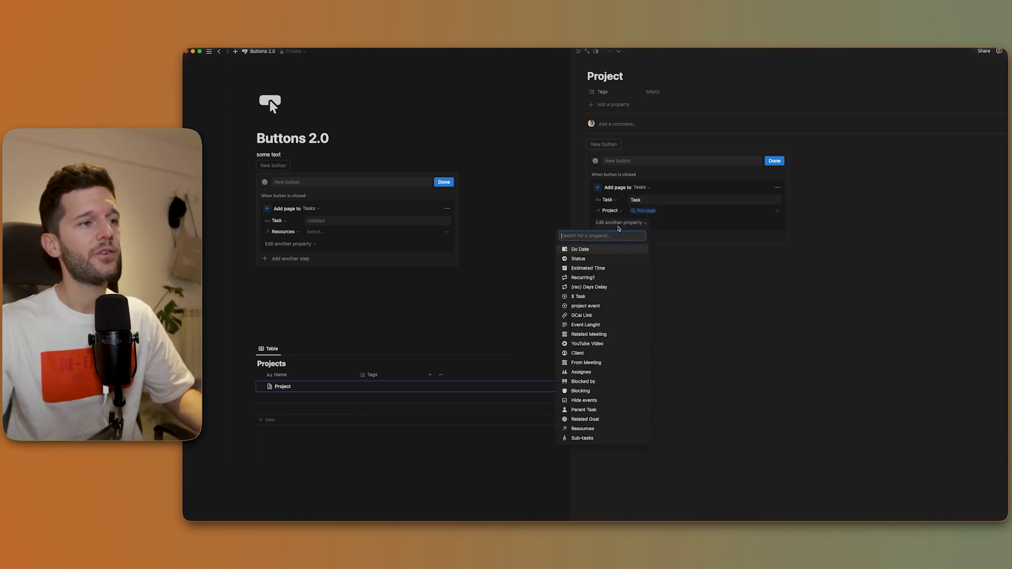
left_click(596, 271)
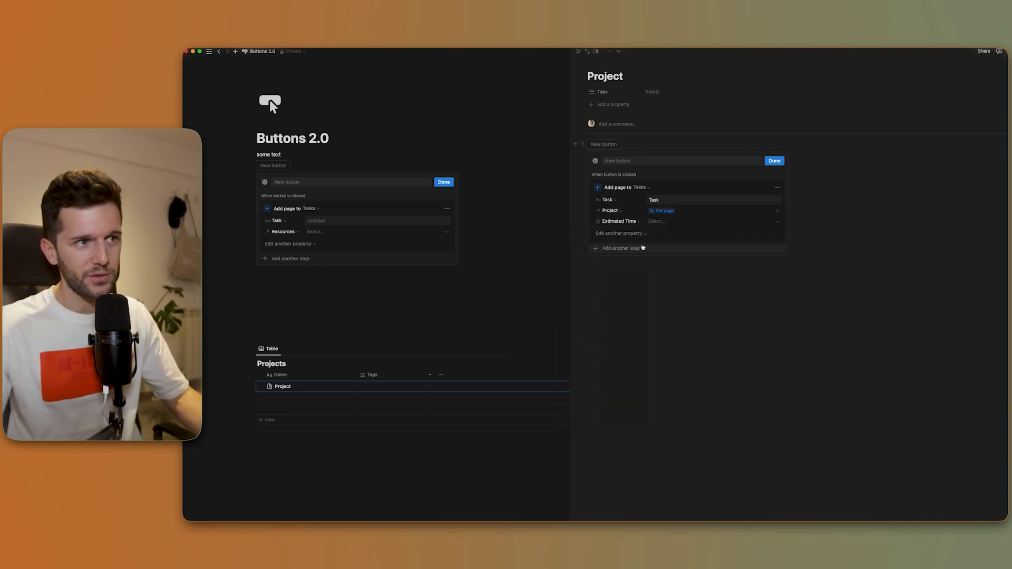
left_click(657, 221)
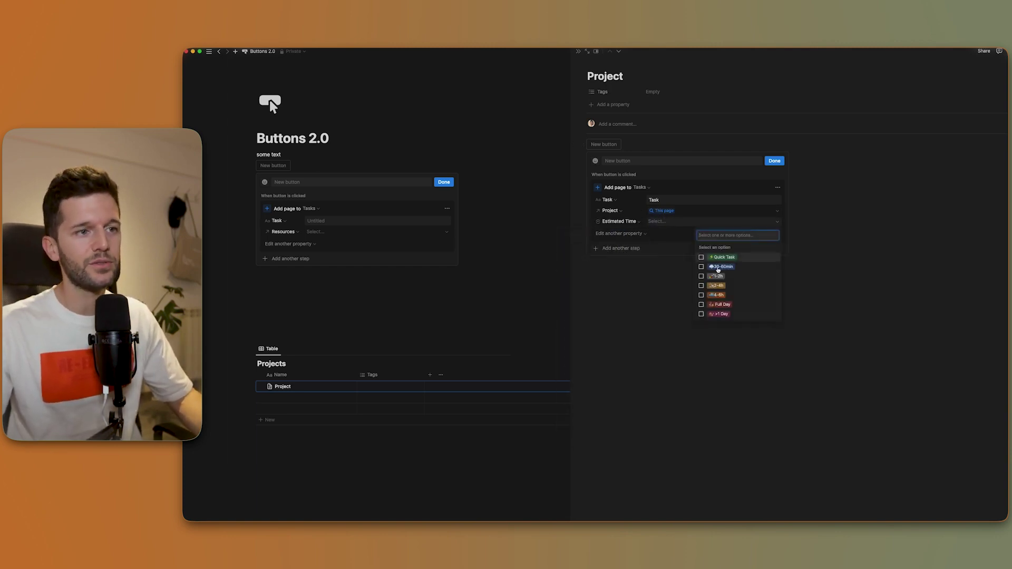
left_click(668, 228)
left_click(621, 234)
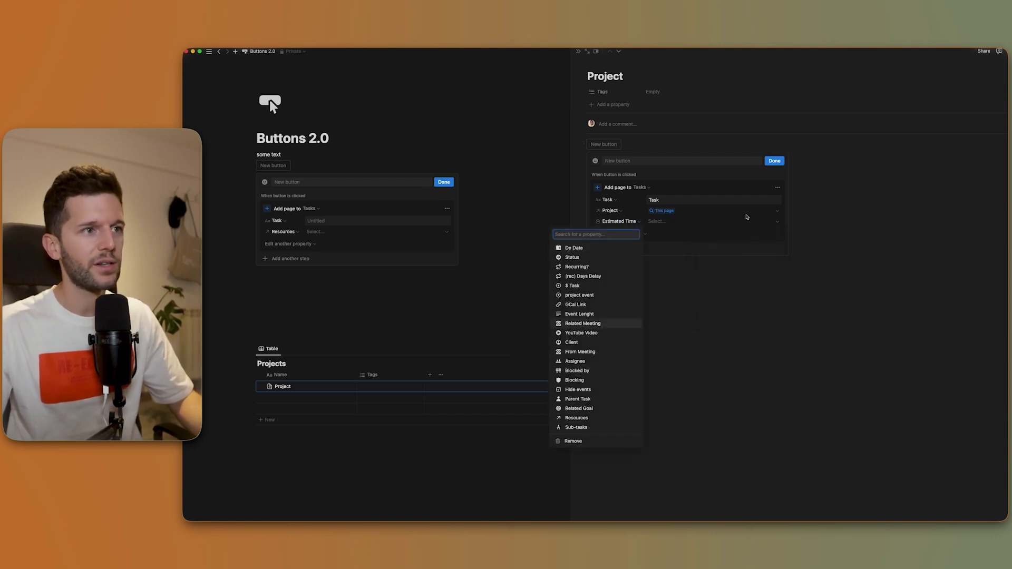
key("Escape")
left_click(621, 247)
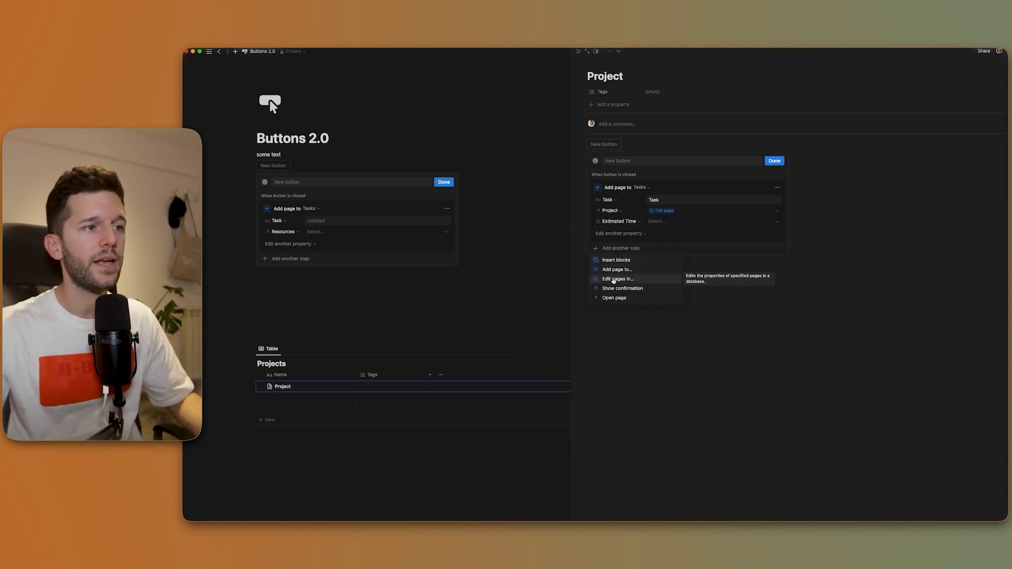
- Add an Edit pages step that targets this page
left_click(617, 279)
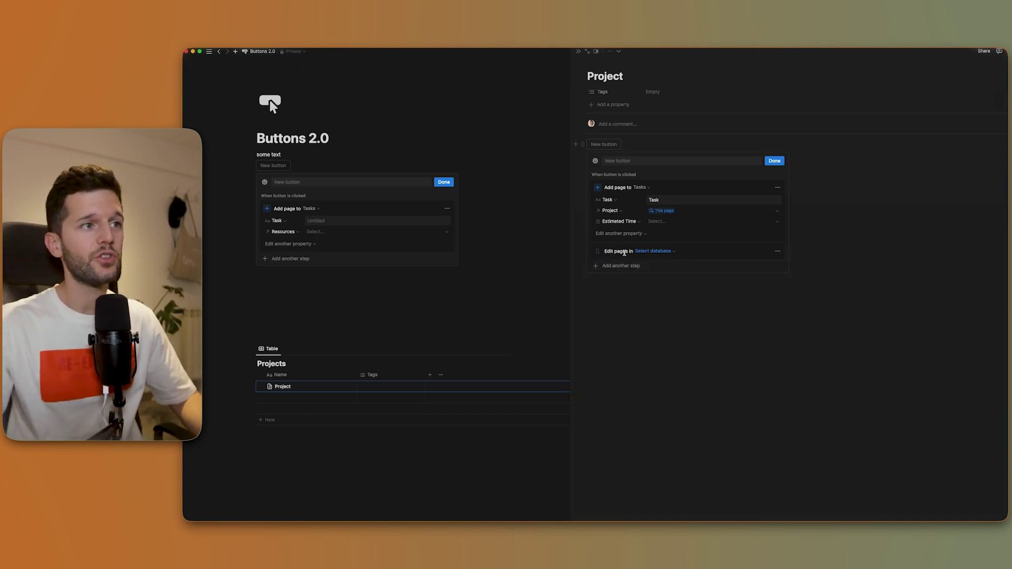
left_click(659, 253)
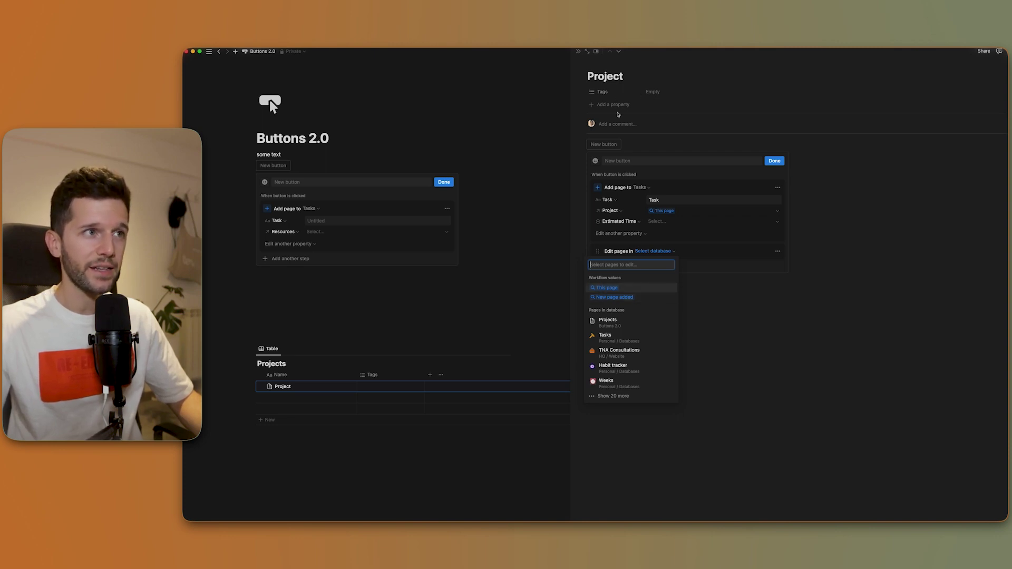
left_click(607, 289)
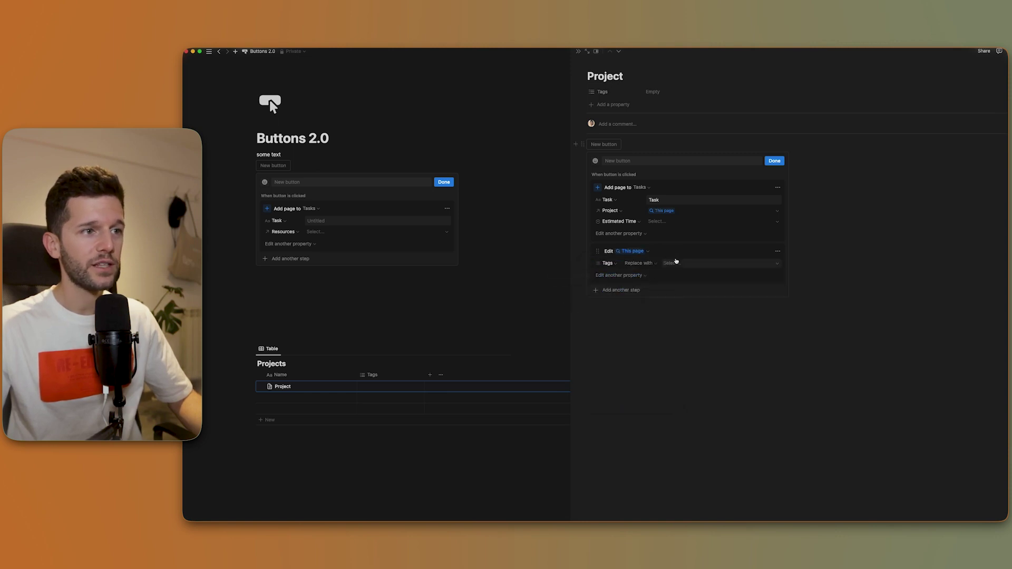
- Create a new 'tag' option and have the step replace Tags with it
left_click(682, 264)
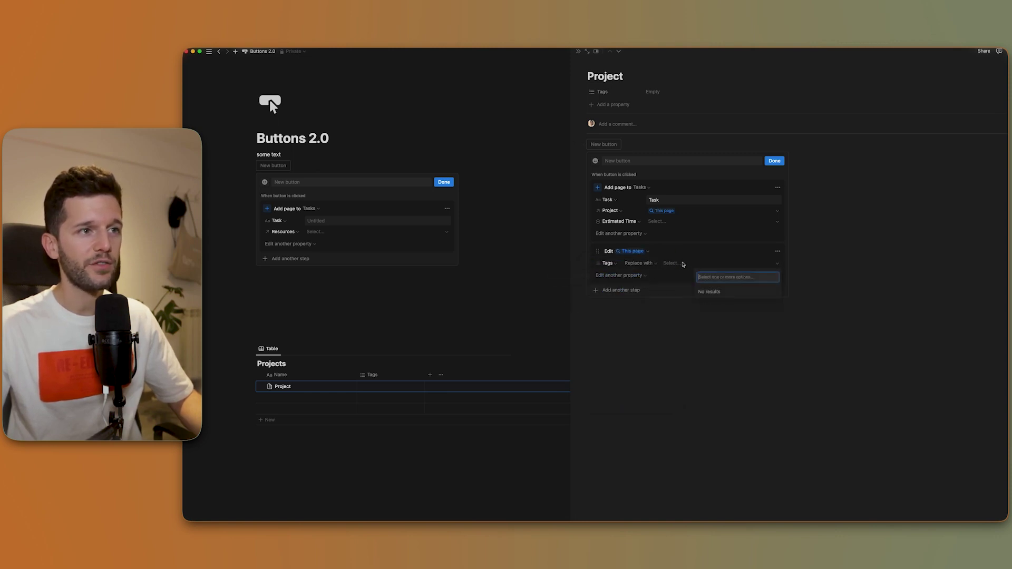
left_click(654, 92)
type("tag")
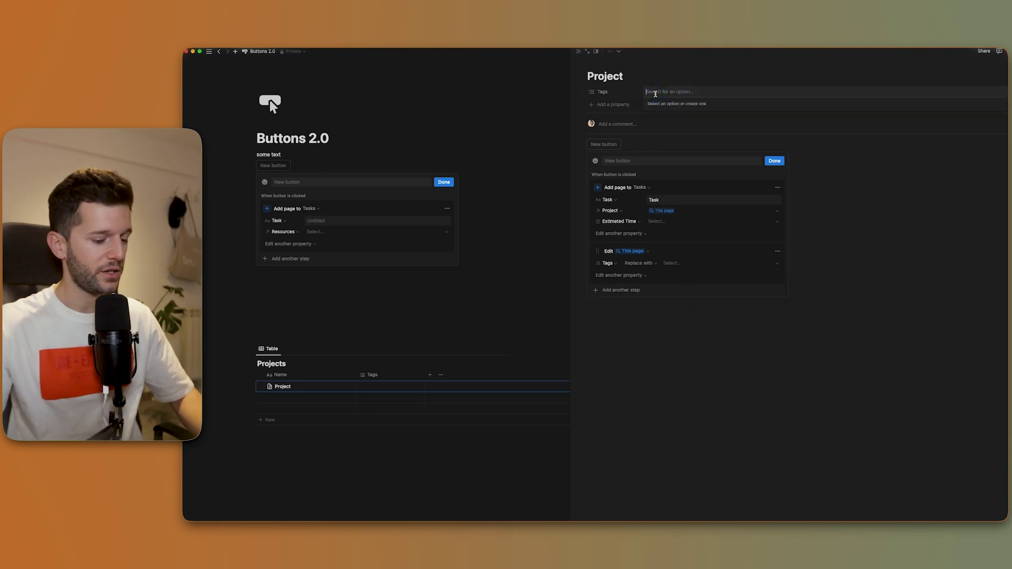
key("Return")
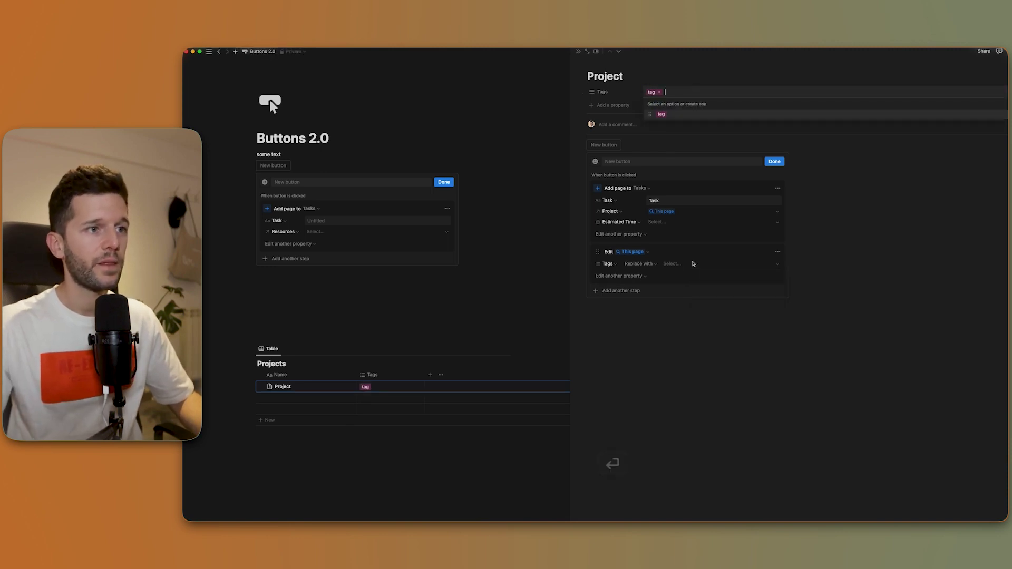
left_click(676, 263)
left_click(701, 300)
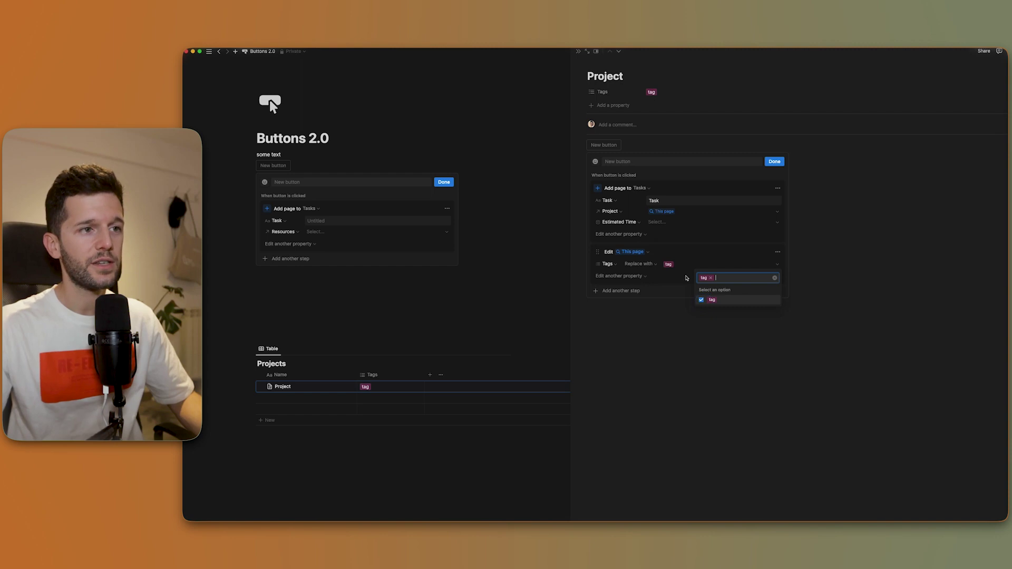
key("Escape")
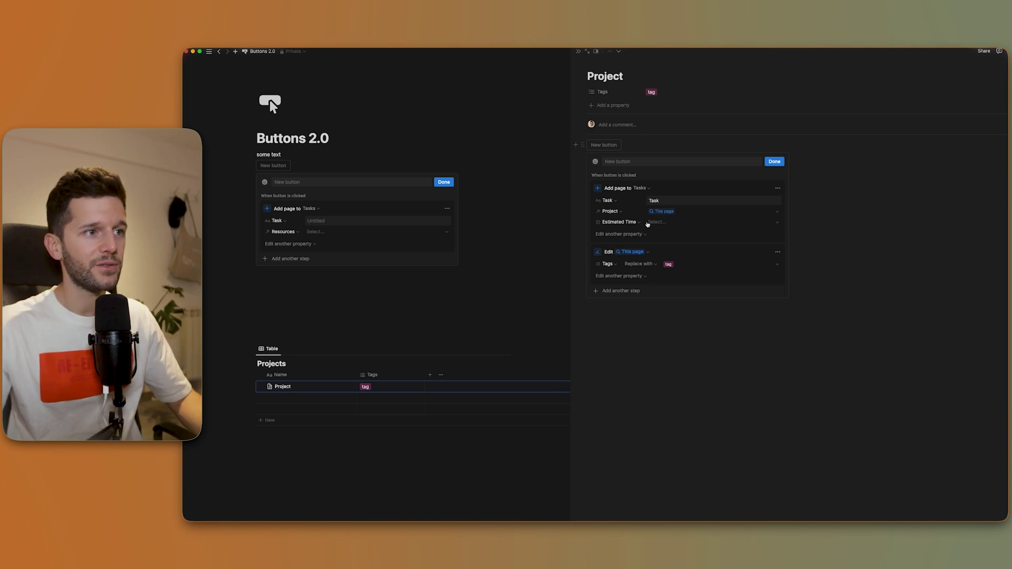
left_click(639, 264)
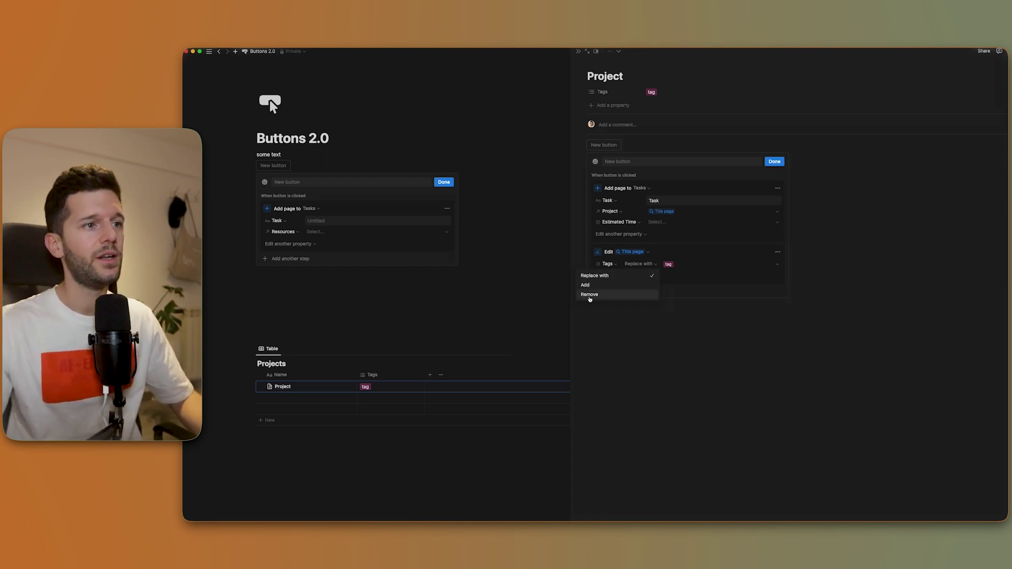
left_click(646, 266)
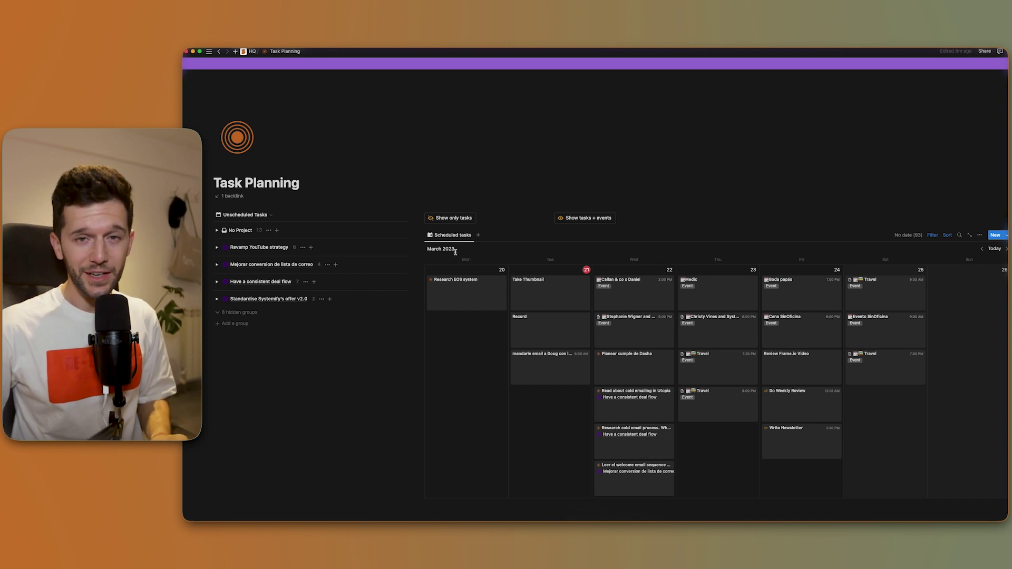
left_click(453, 217)
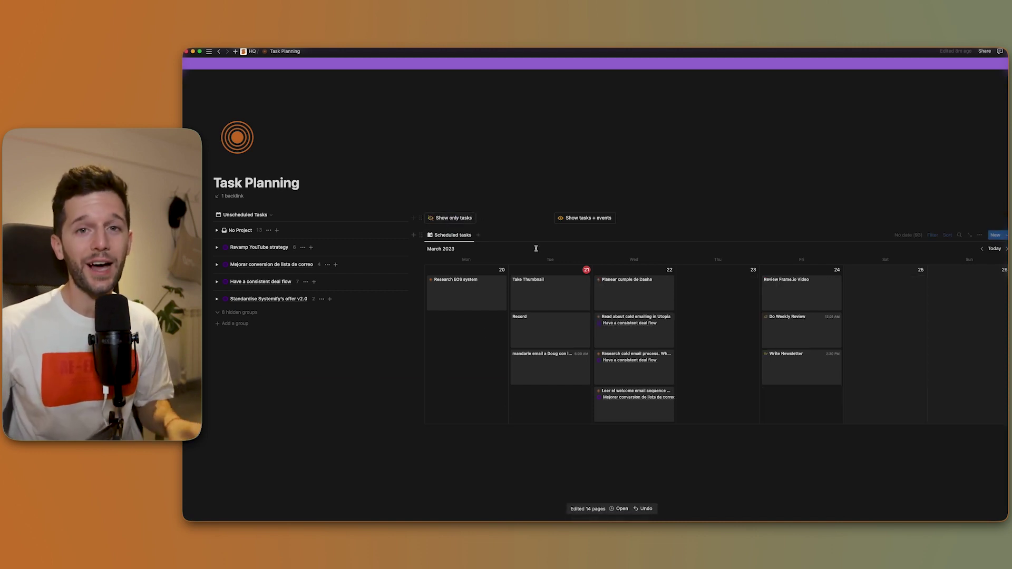
left_click(581, 219)
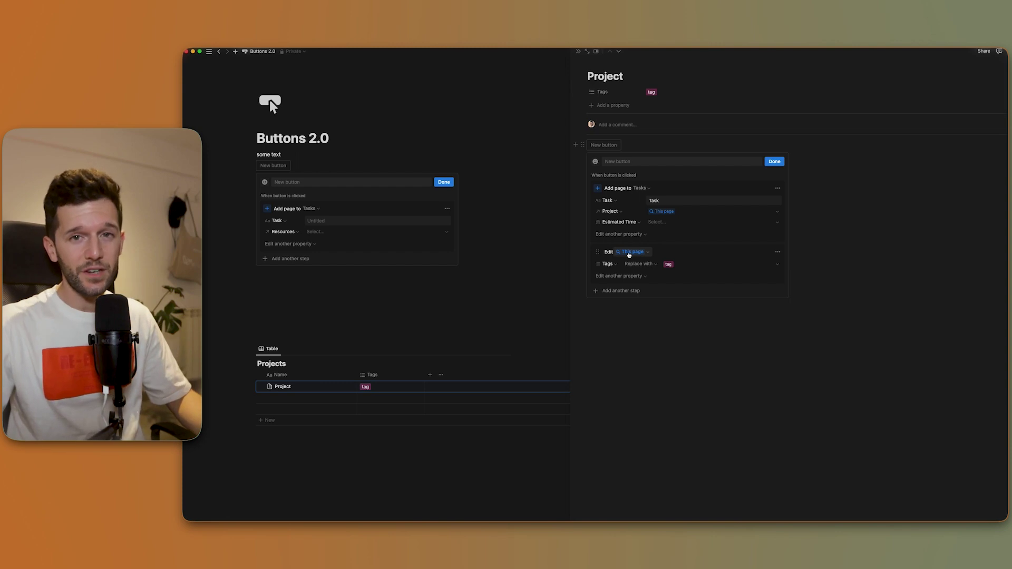
- Retarget the edit step to Tasks pages with Do Date this week
left_click(629, 252)
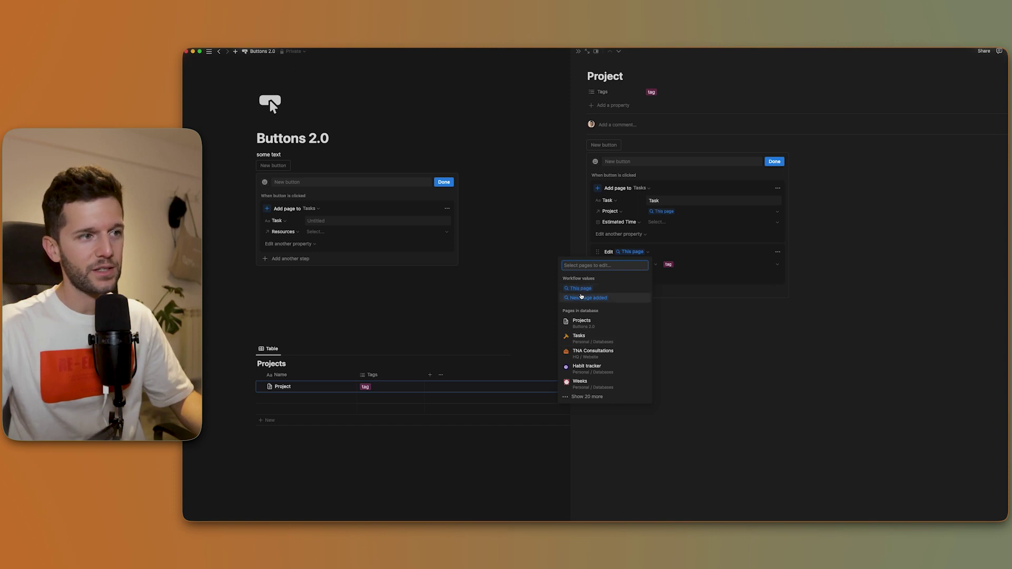
left_click(581, 340)
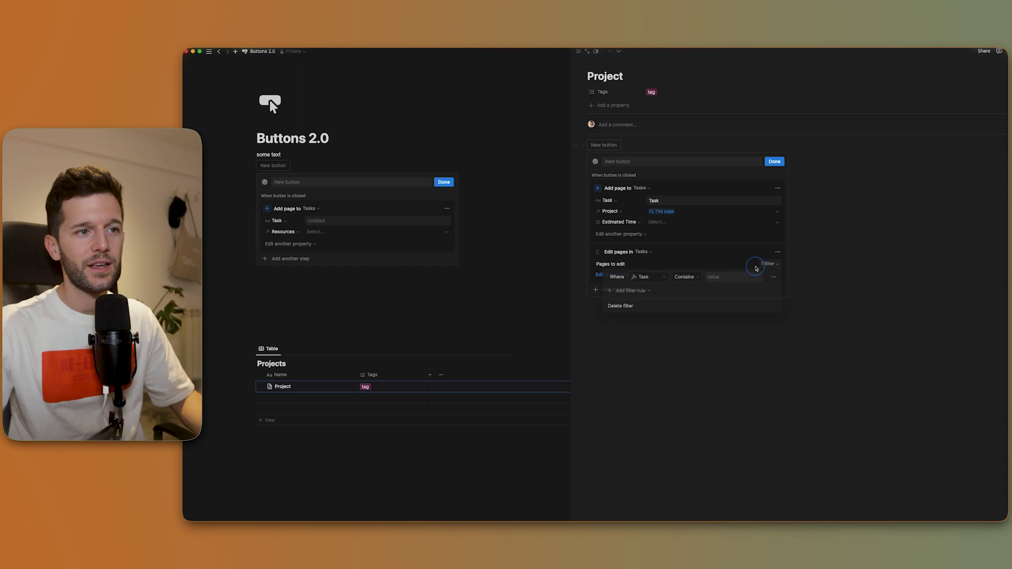
left_click(755, 264)
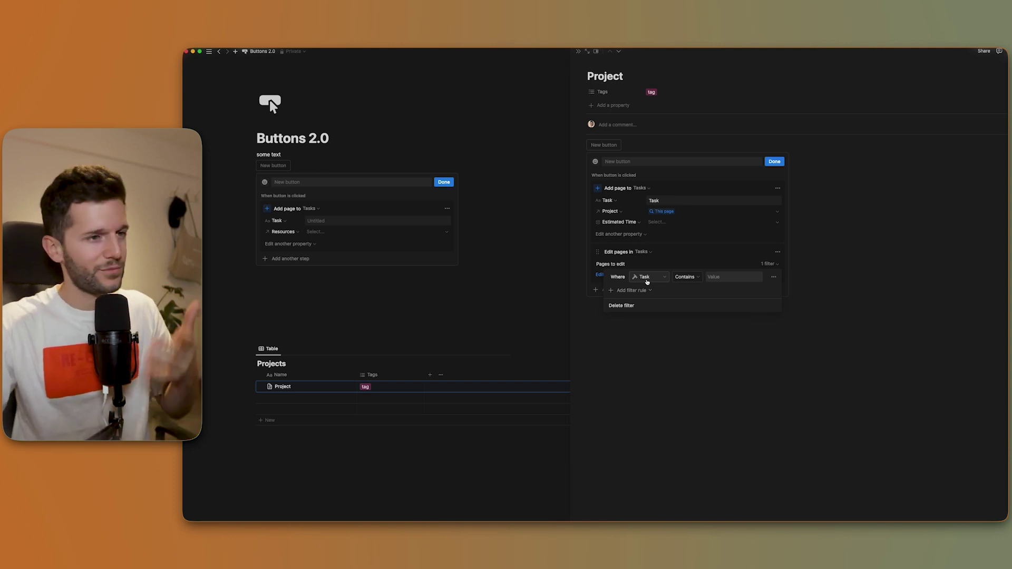
left_click(648, 277)
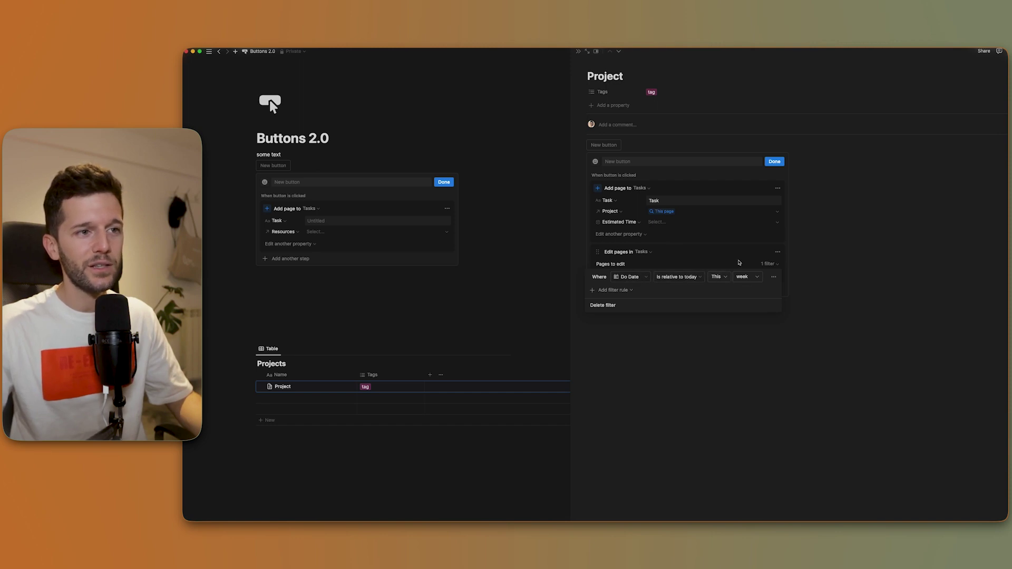
left_click(657, 269)
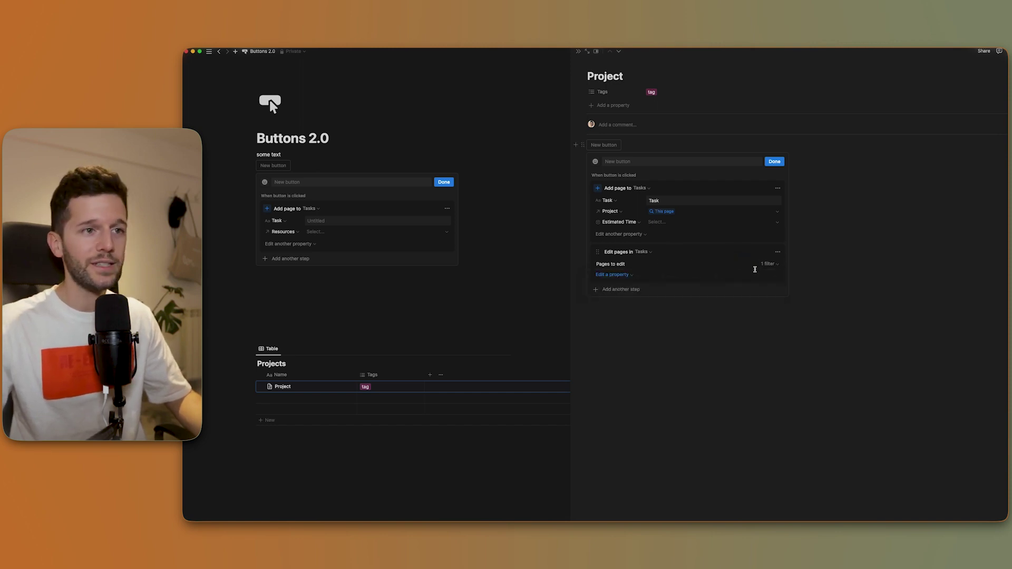
- Have the edit step set Status to Done on those tasks
left_click(770, 264)
left_click(770, 264)
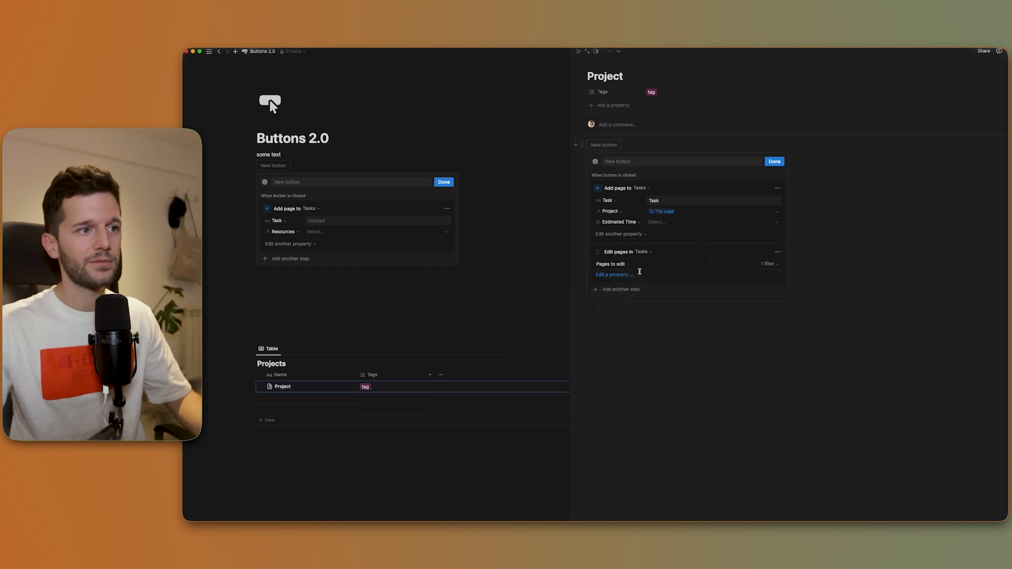
left_click(613, 274)
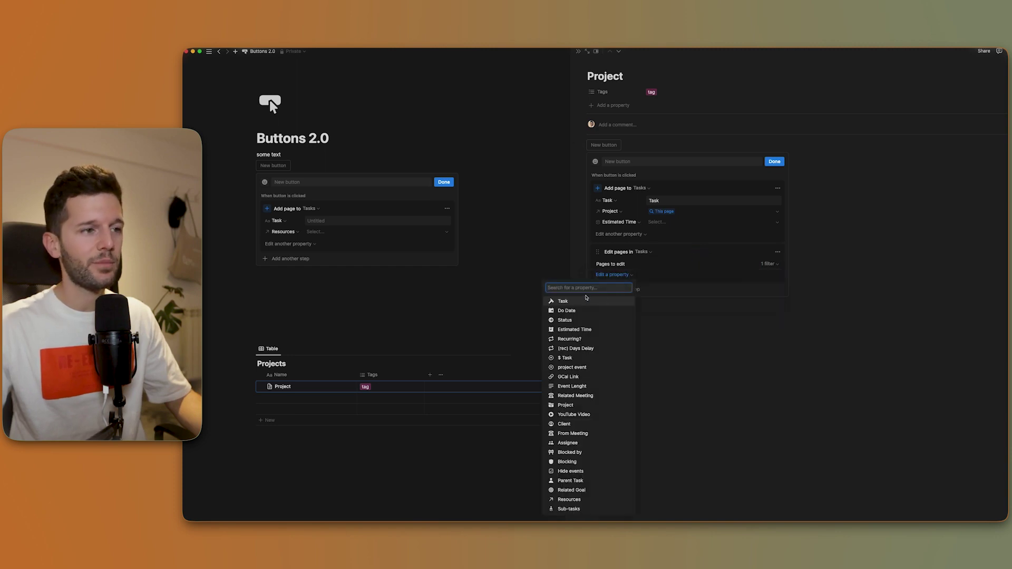
left_click(566, 319)
key("Escape")
left_click(705, 275)
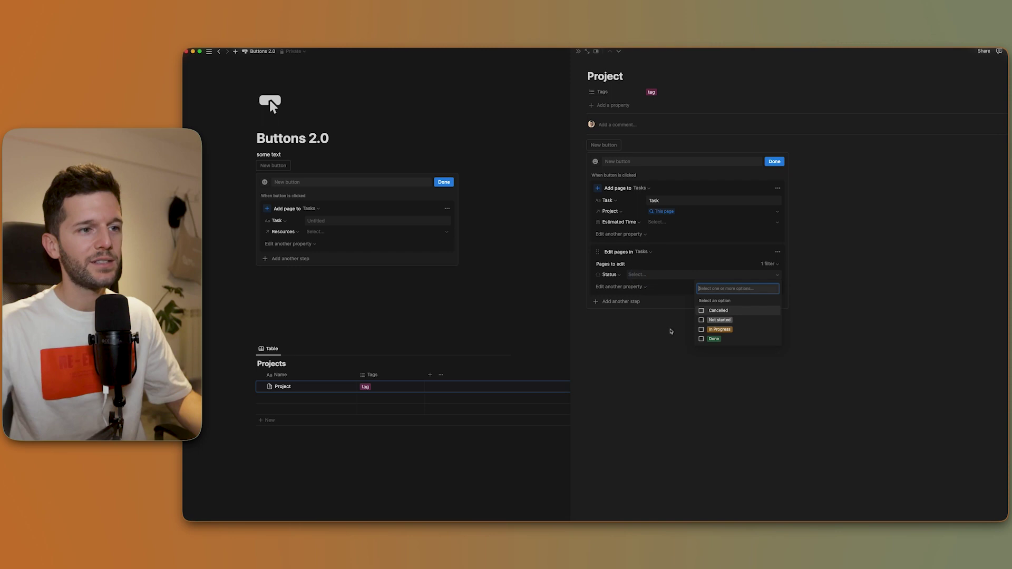
left_click(709, 339)
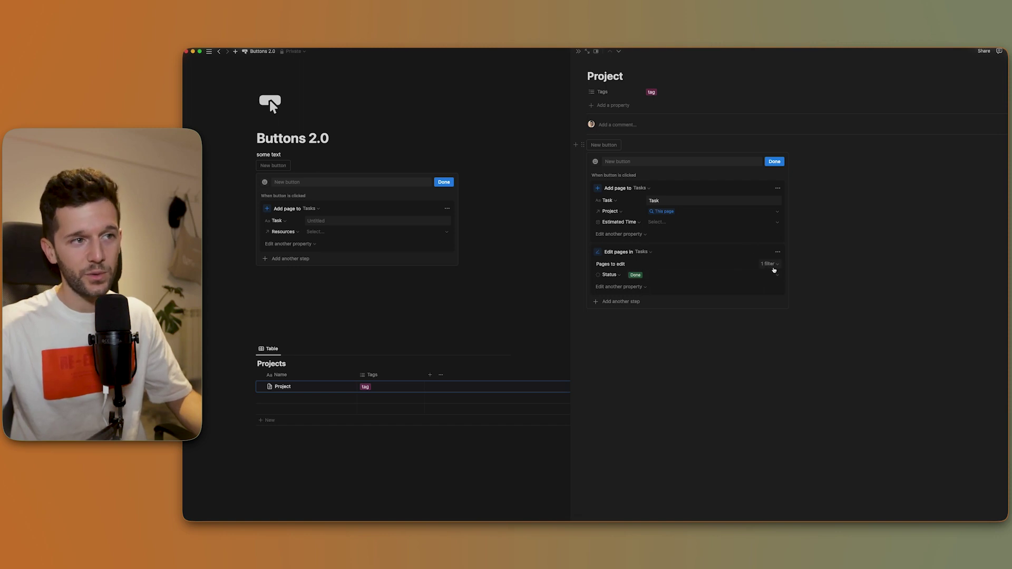
left_click(620, 302)
- Add a confirmation step and edit its message
left_click(623, 342)
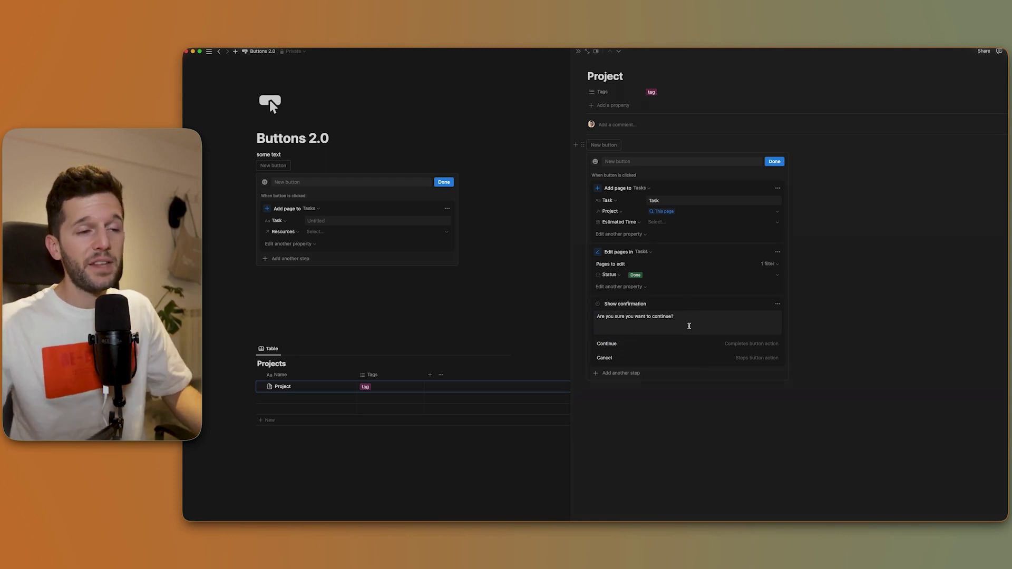
left_click(686, 320)
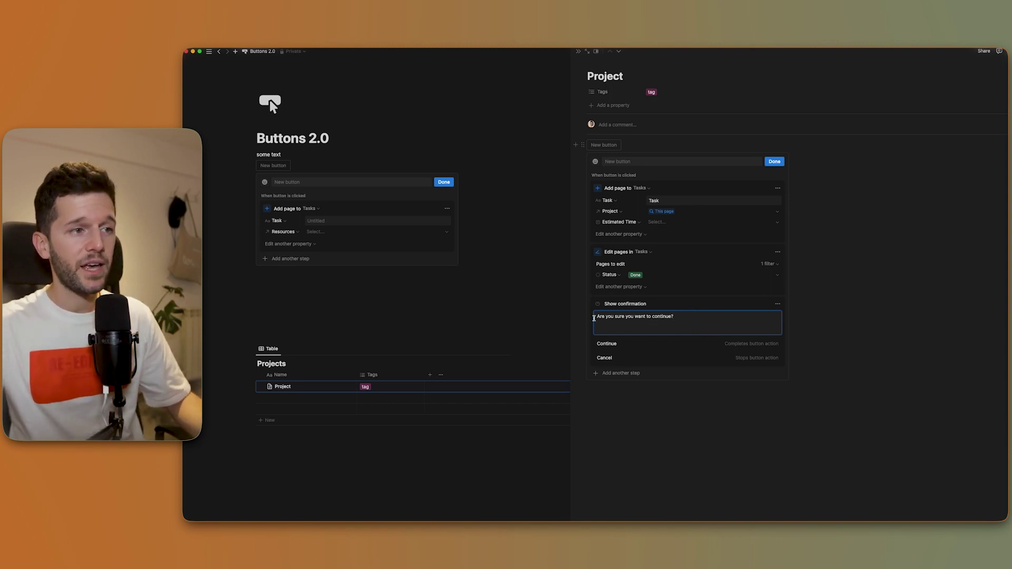
left_click_drag(597, 317, 678, 316)
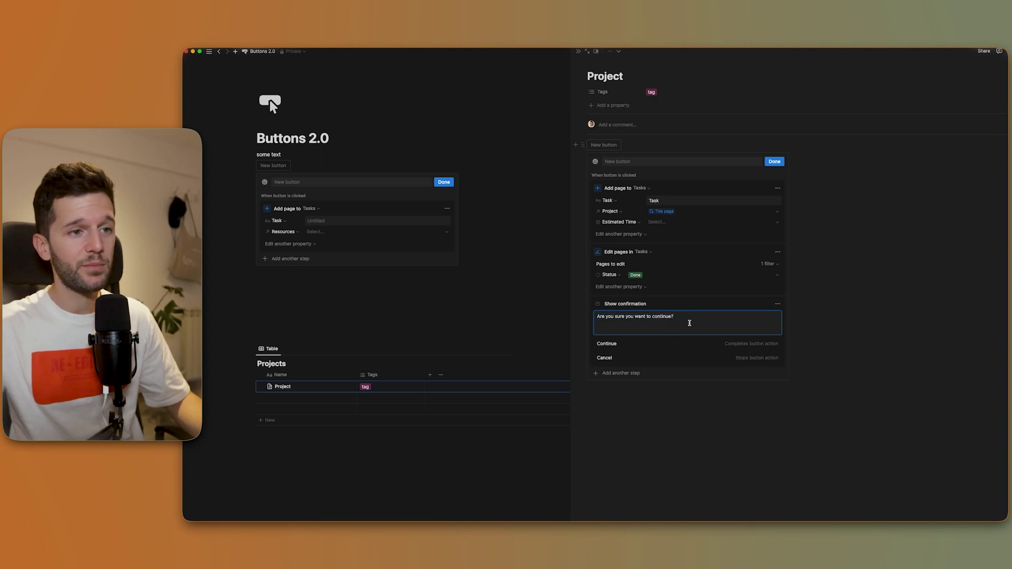
left_click(734, 346)
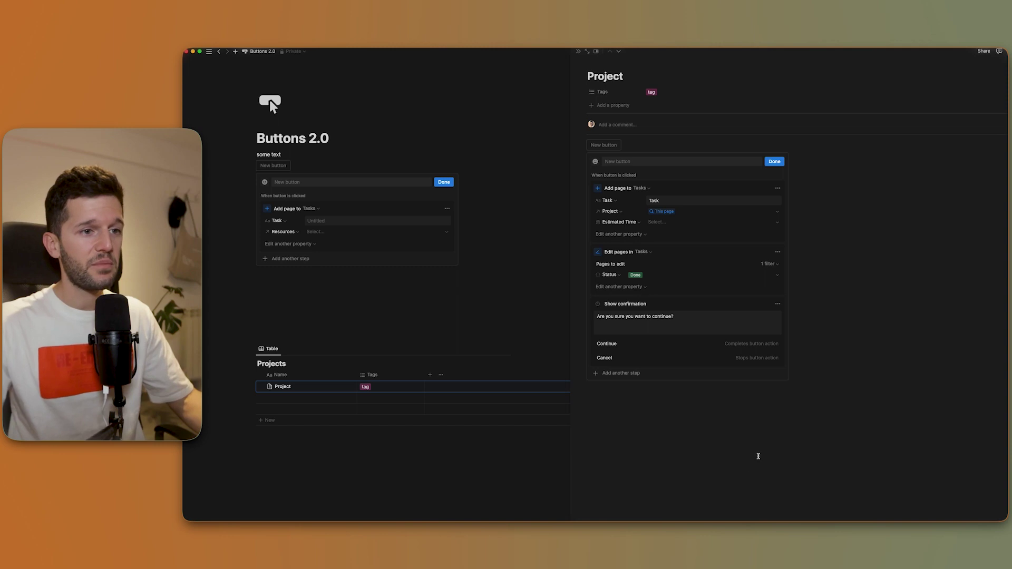
- Relabel the confirmation options 'Yes' and 'No, thanks'
left_click(607, 343)
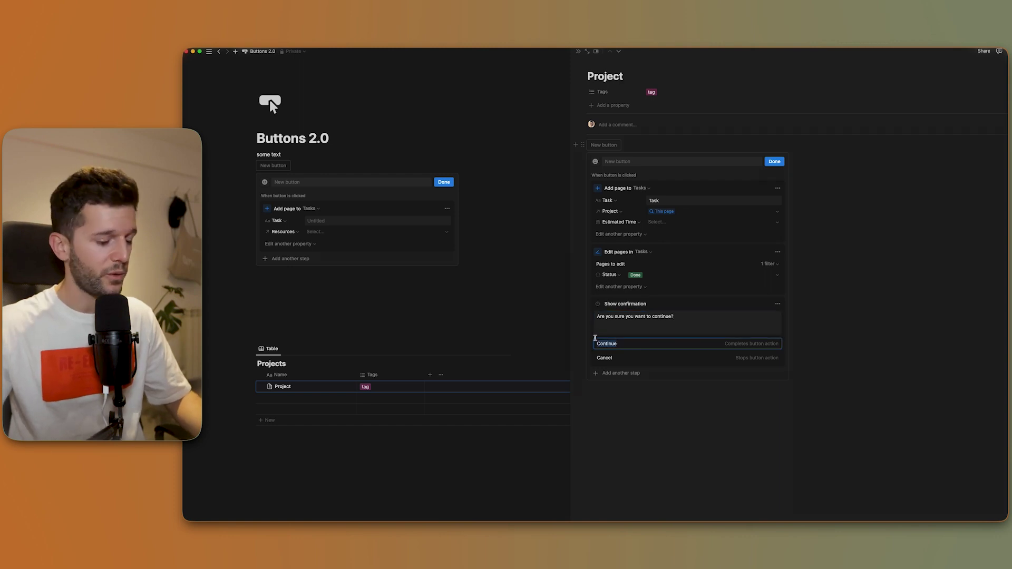
type("Yes")
left_click(607, 358)
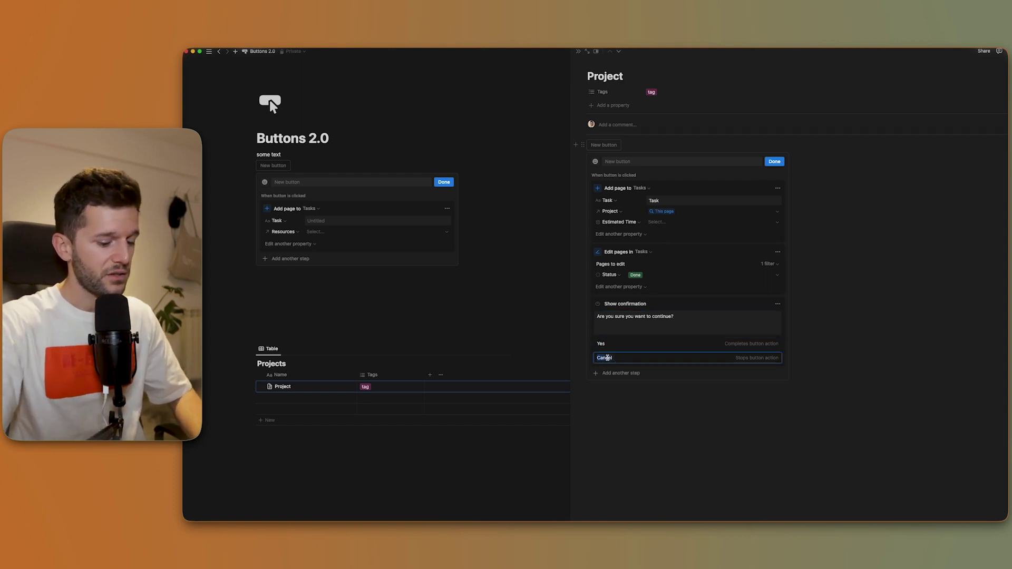
type("No, thanks")
left_click(688, 321)
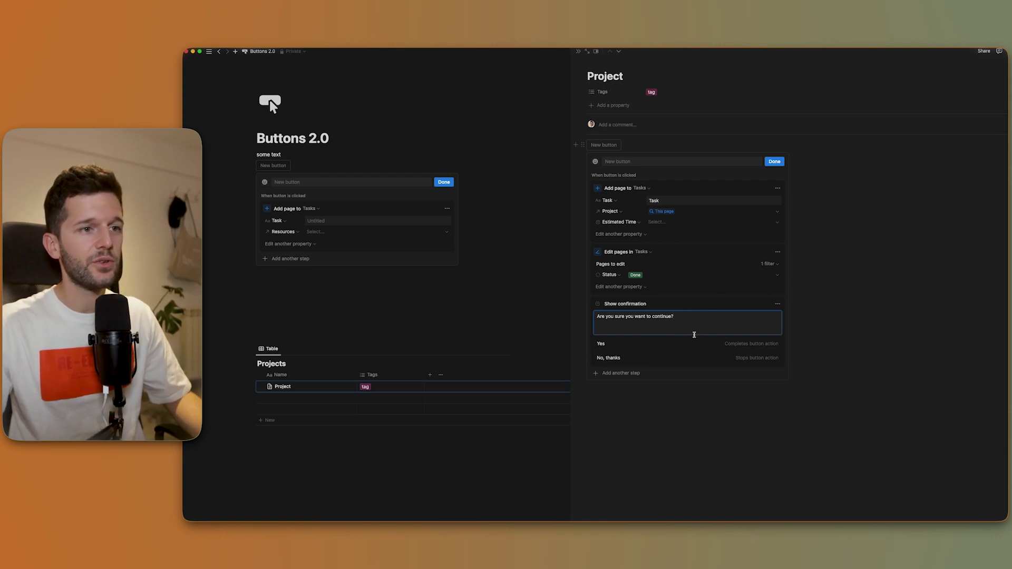
left_click(620, 372)
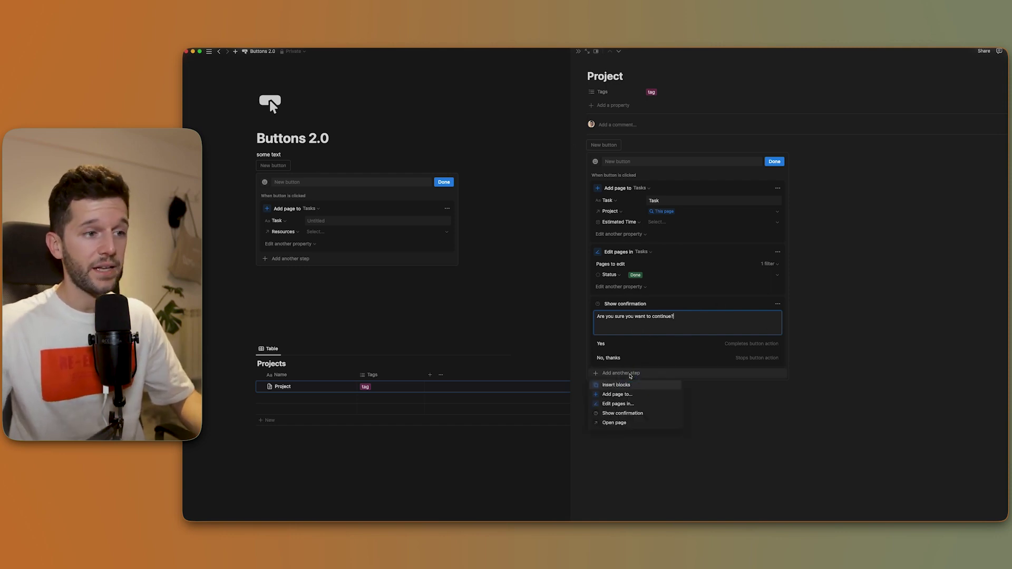
- Add an Open page step using Center peek, with no page chosen yet
left_click(613, 422)
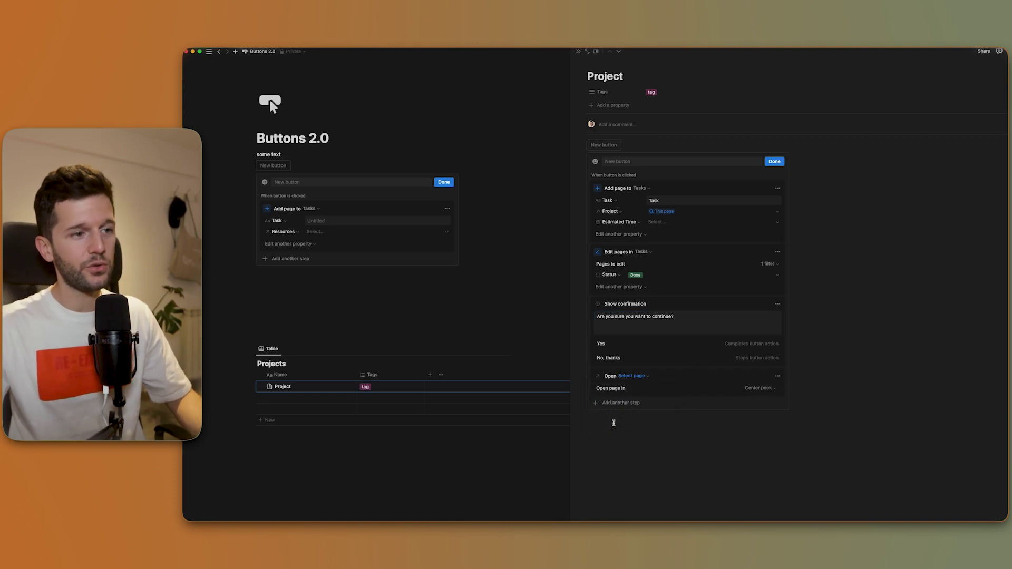
left_click(630, 376)
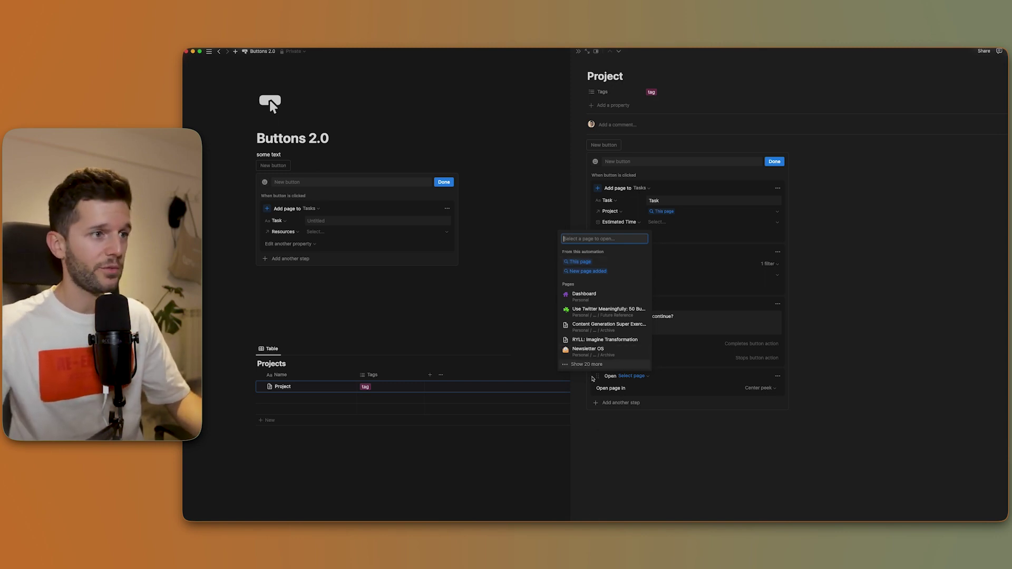
left_click(684, 383)
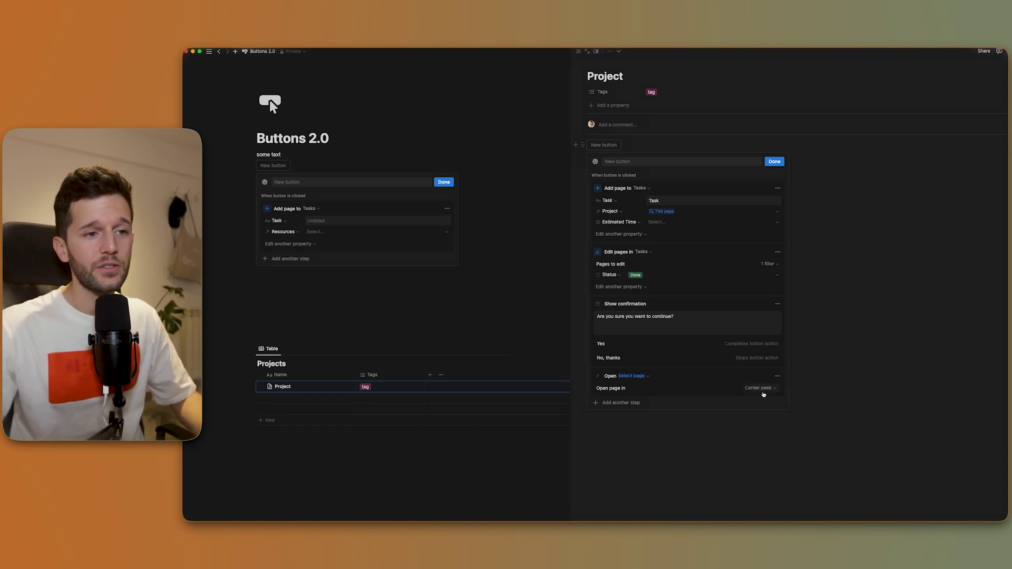
left_click(760, 389)
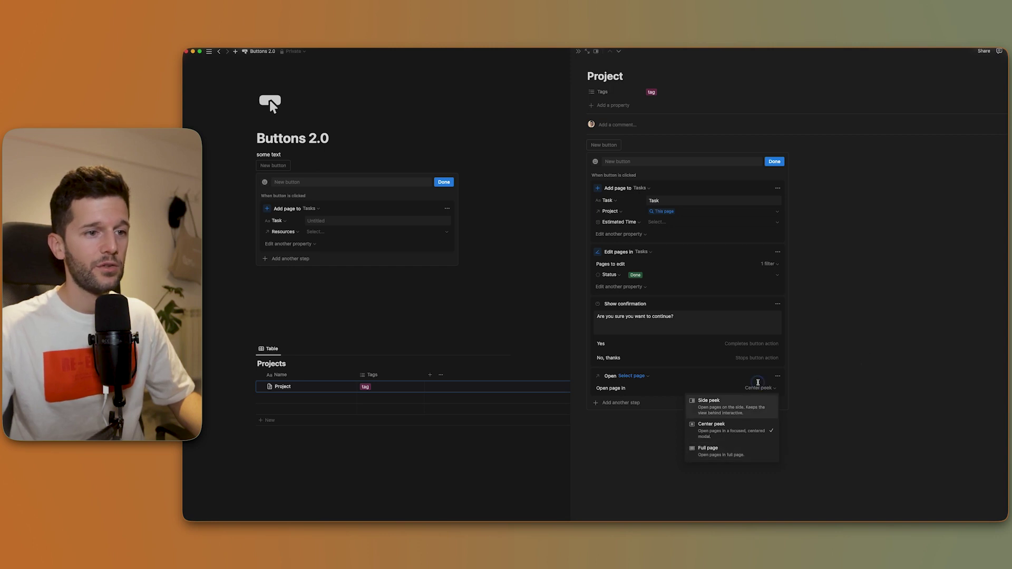
left_click(757, 382)
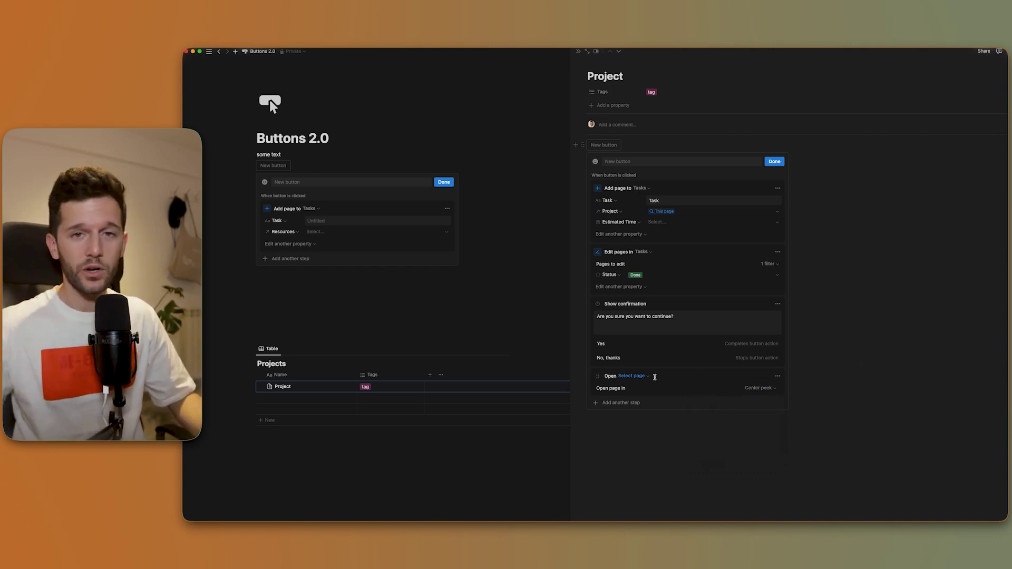
left_click(633, 376)
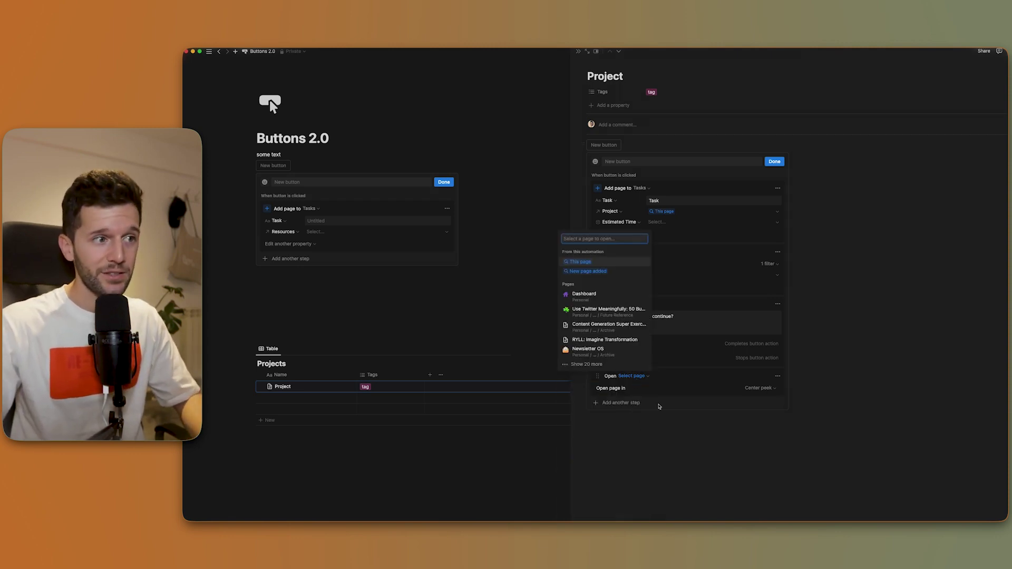
- Create a new 'any page for testing' subpage and return to the Project page
left_click(690, 382)
type("/page")
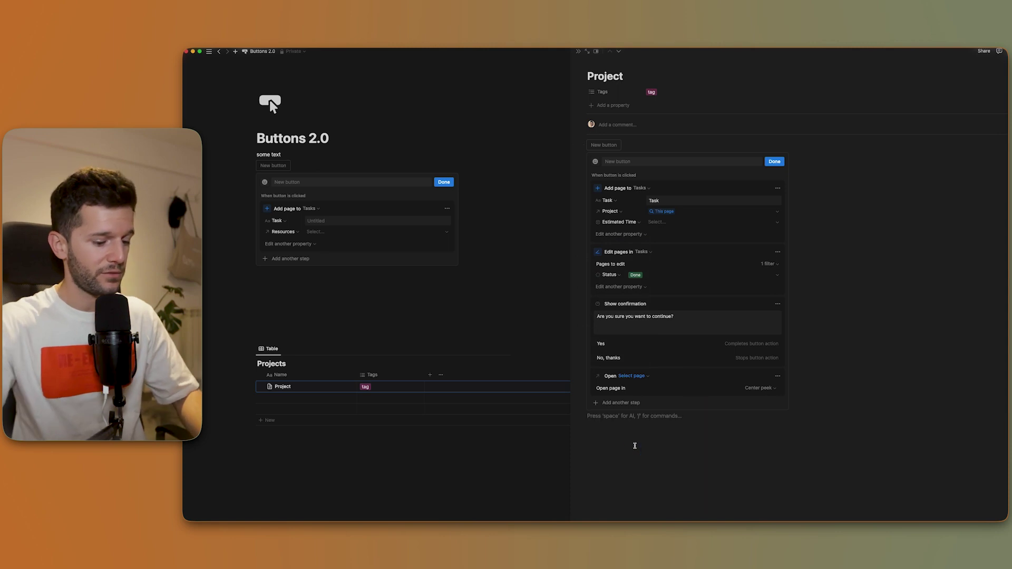
key("Return")
type("any page")
key("Return")
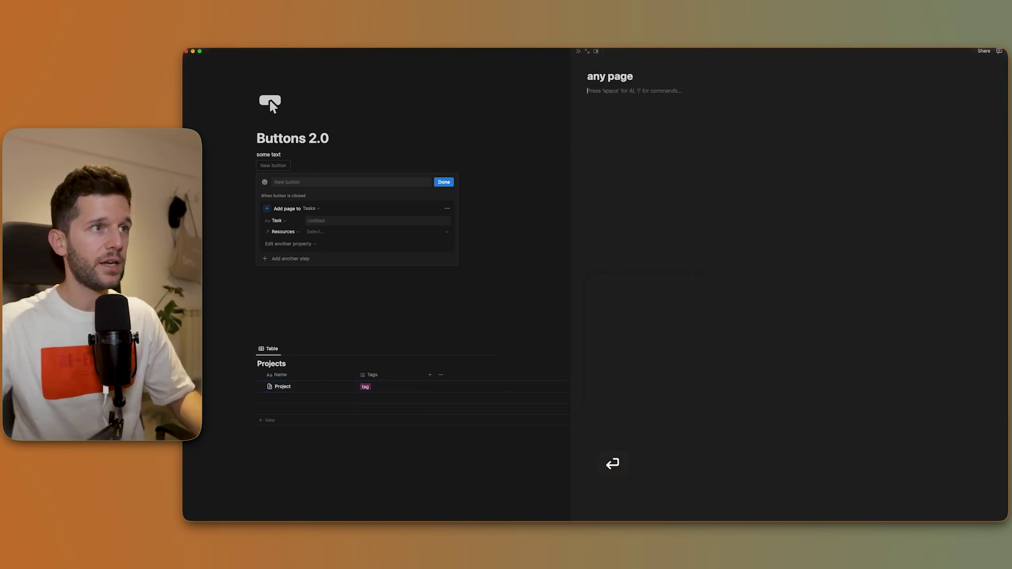
key("super+bracketleft")
type("/button")
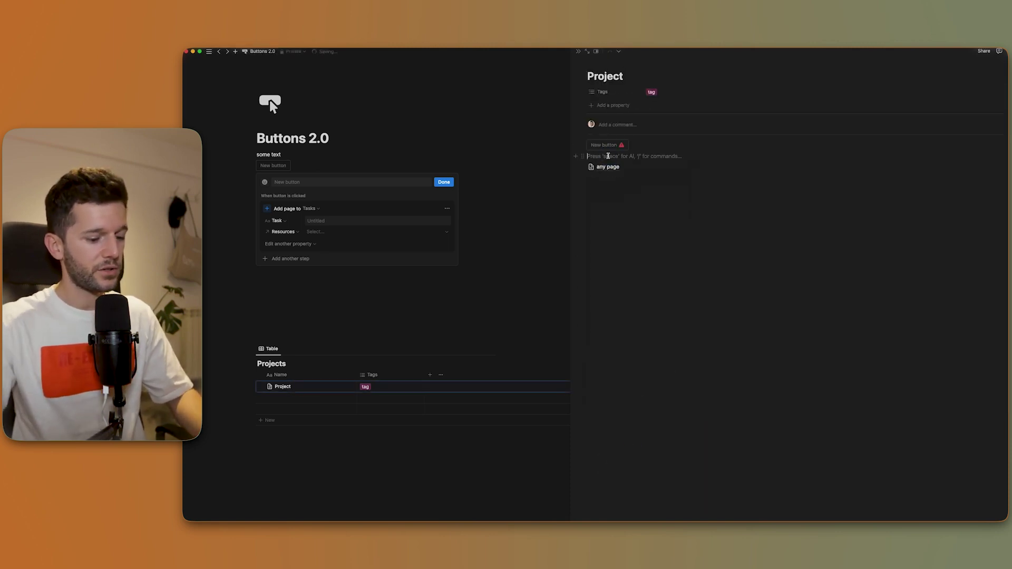
- Add a button that opens 'any page for testing', then run it and return to Project
key("Return")
type("any page")
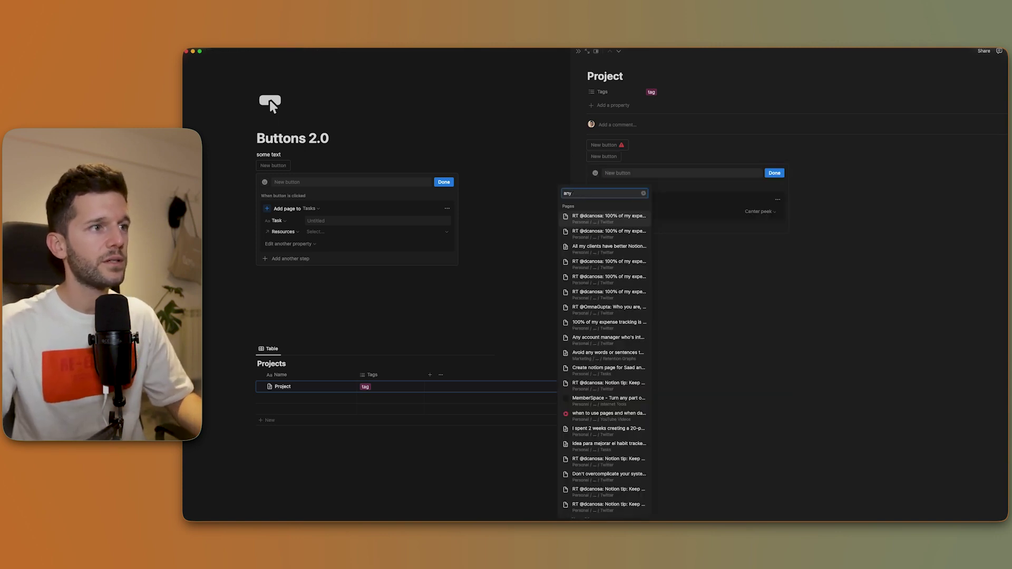
left_click(610, 216)
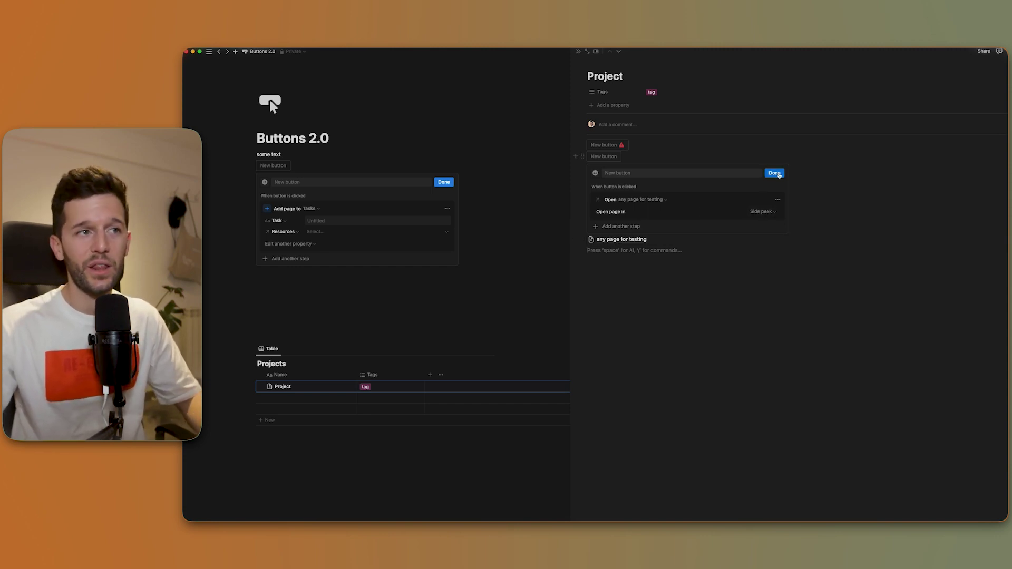
left_click(776, 172)
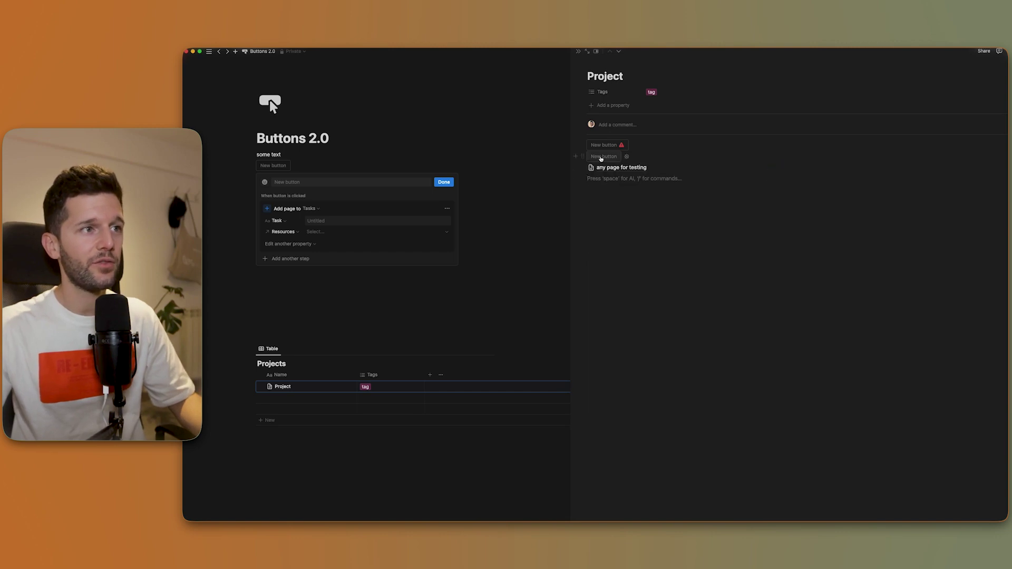
left_click(601, 156)
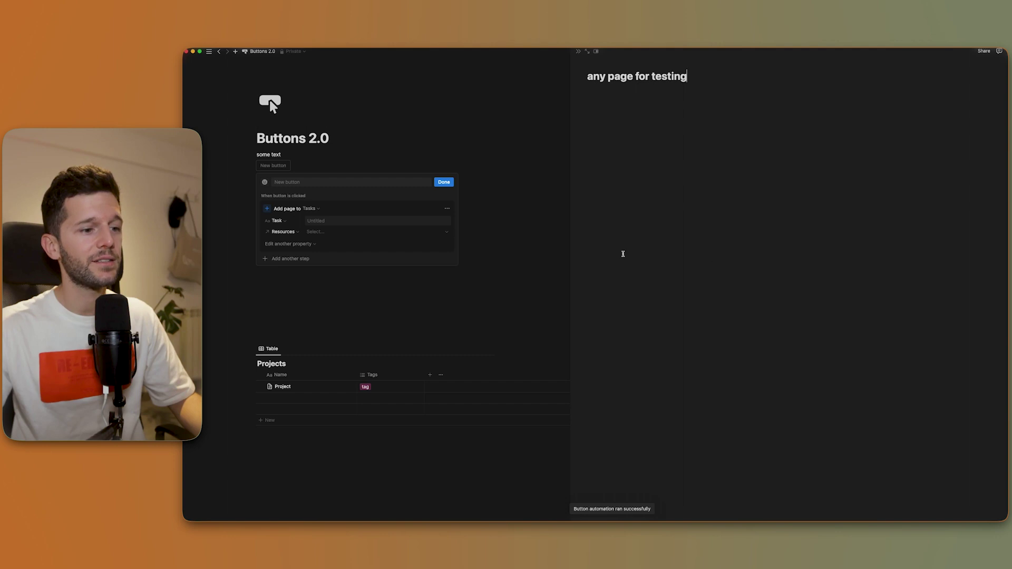
key("super+bracketleft")
- Open Project as a full page and move the first button's Add page step down
left_click(587, 54)
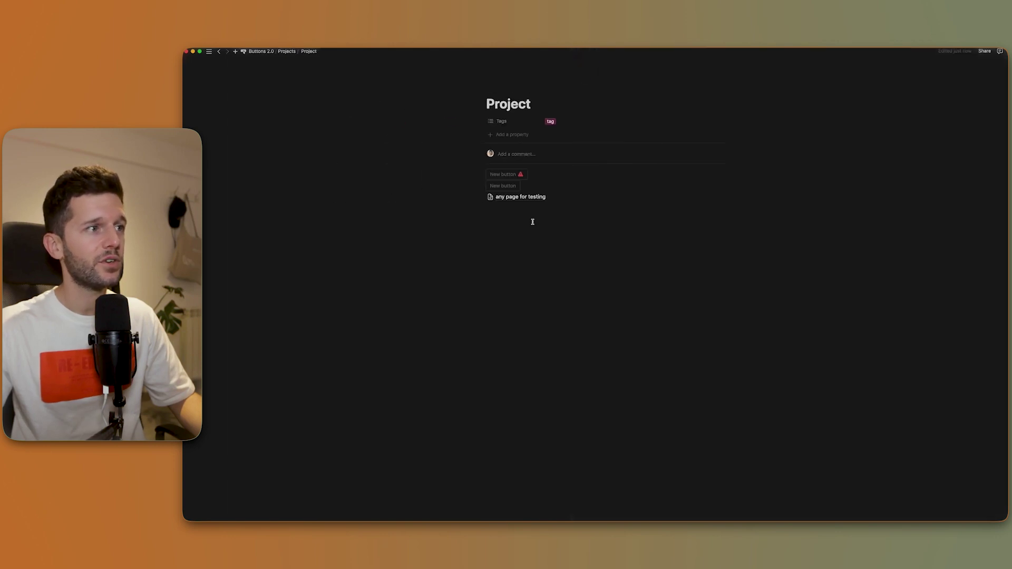
left_click(506, 187)
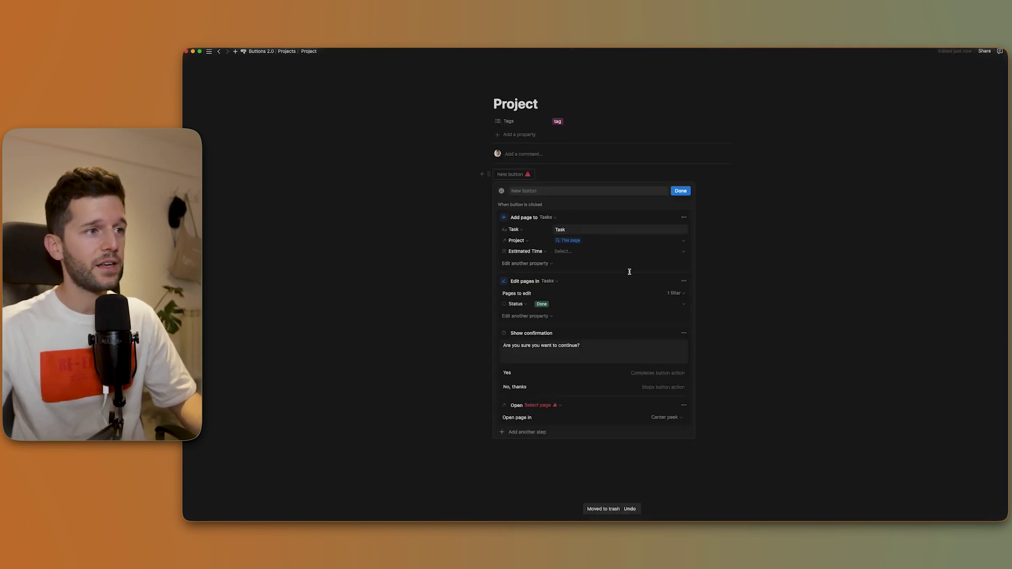
scroll(618, 235, "down", 1)
left_click(683, 211)
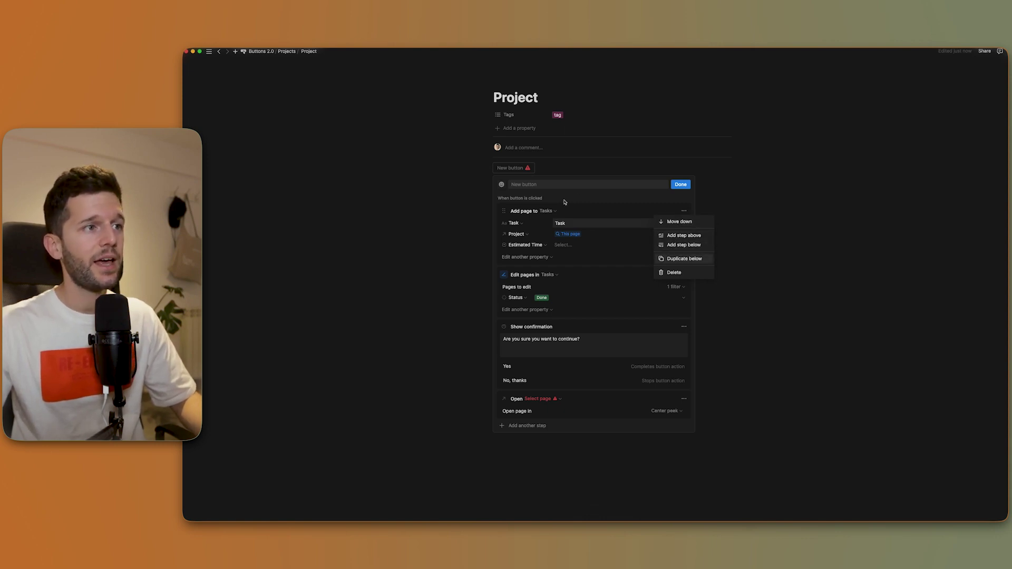
left_click(581, 208)
- Drag the Add page step below the confirmation, swapping it with Edit pages, and finish editing
mouse_move(503, 211)
left_mouse_down()
mouse_move(505, 399)
mouse_move(499, 210)
left_mouse_up()
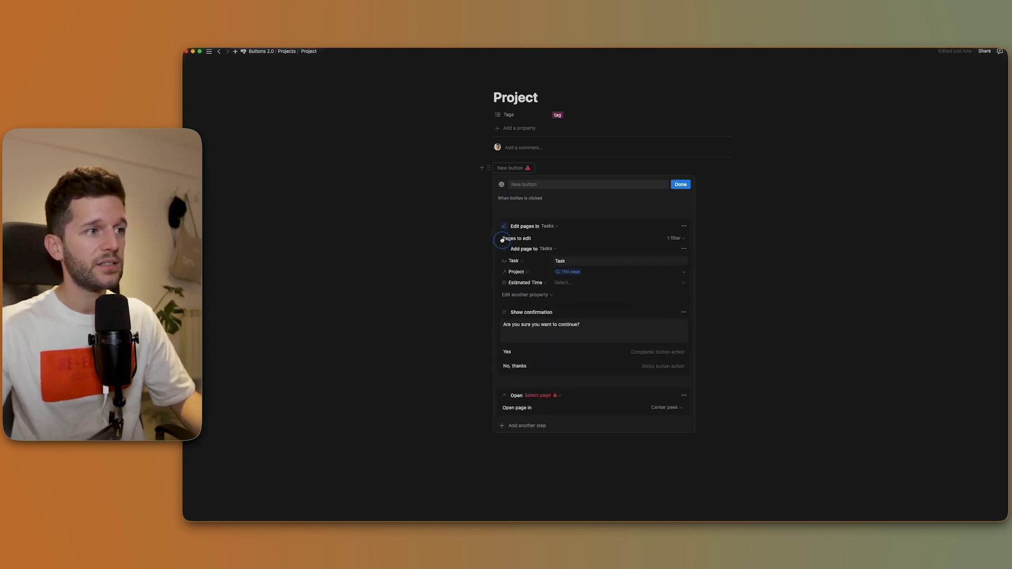
mouse_move(501, 208)
left_mouse_down()
mouse_move(508, 228)
mouse_move(506, 210)
left_mouse_up()
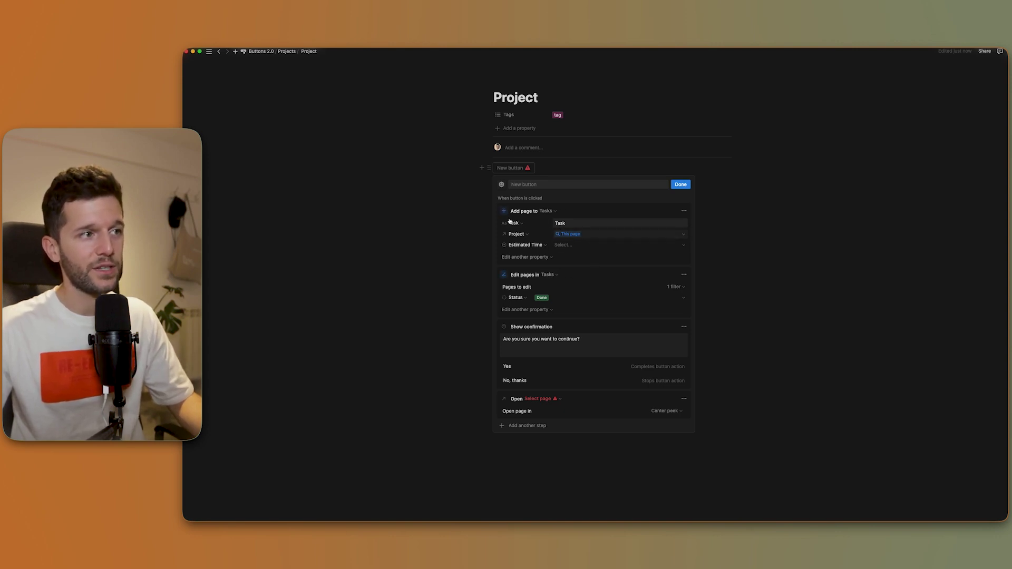
mouse_move(500, 212)
left_mouse_down()
mouse_move(501, 268)
mouse_move(503, 212)
left_mouse_up()
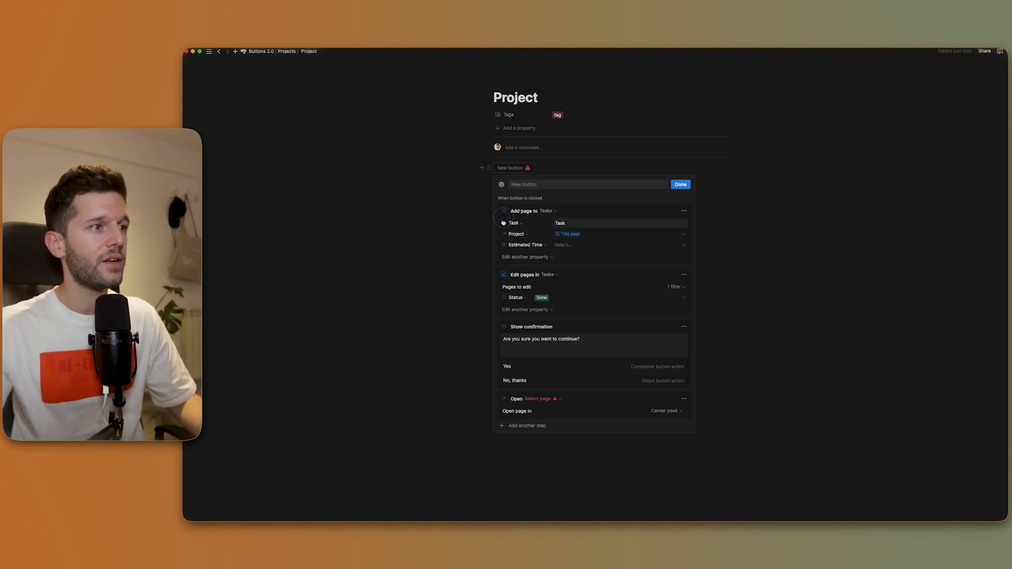
scroll(596, 372, "down", 2)
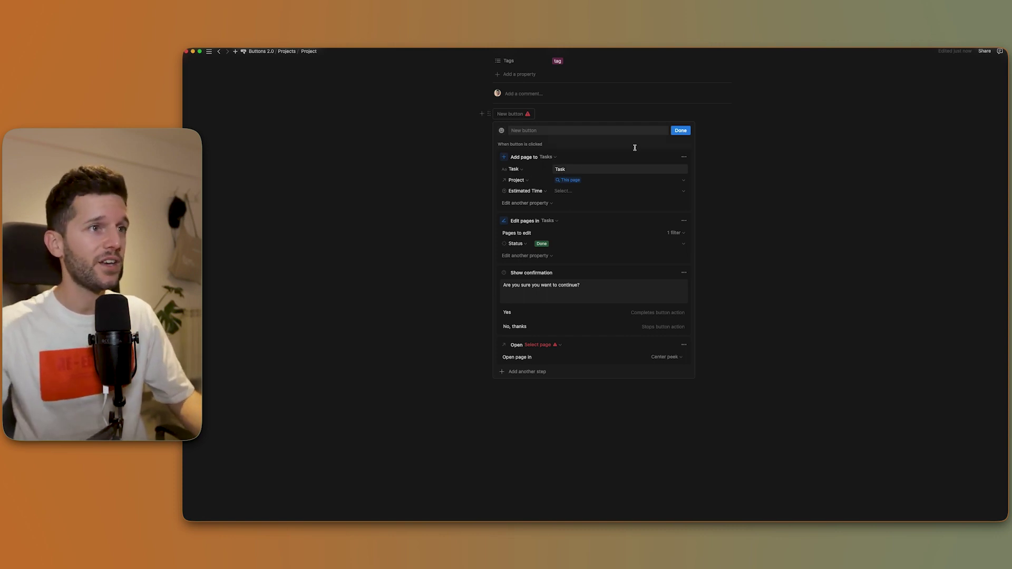
left_click(681, 130)
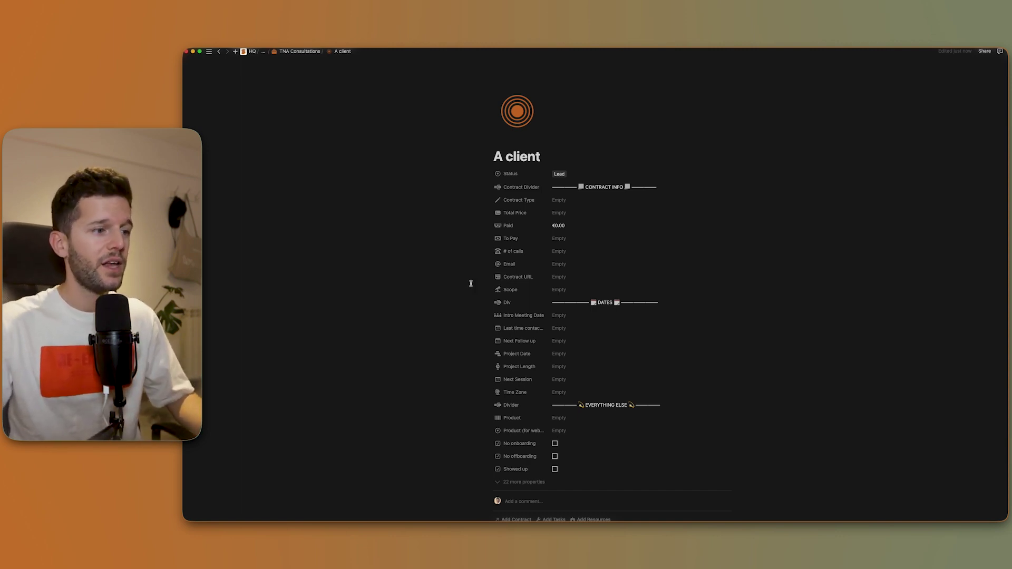
scroll(471, 283, "down", 3)
scroll(458, 356, "down", 2)
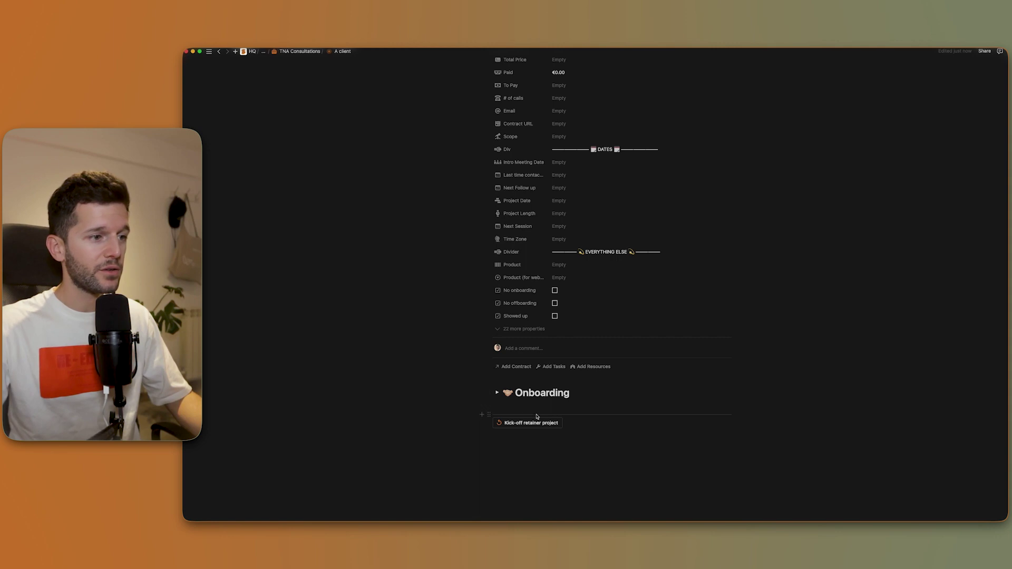
mouse_move(530, 422)
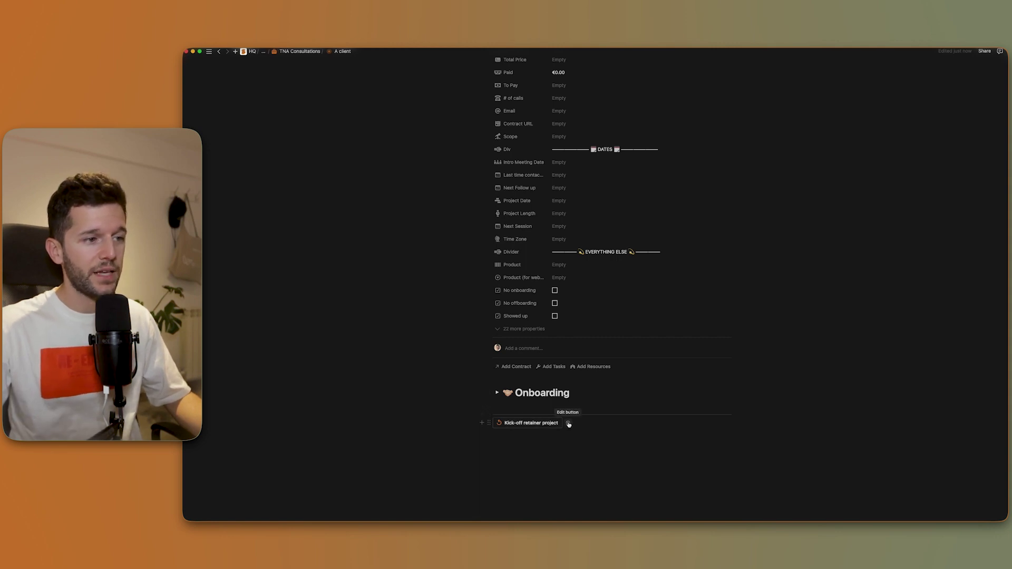
- Open the Kick-off retainer project button's settings and select the '1. Onboard to Slack' task name
left_click(568, 423)
scroll(511, 439, "down", 5)
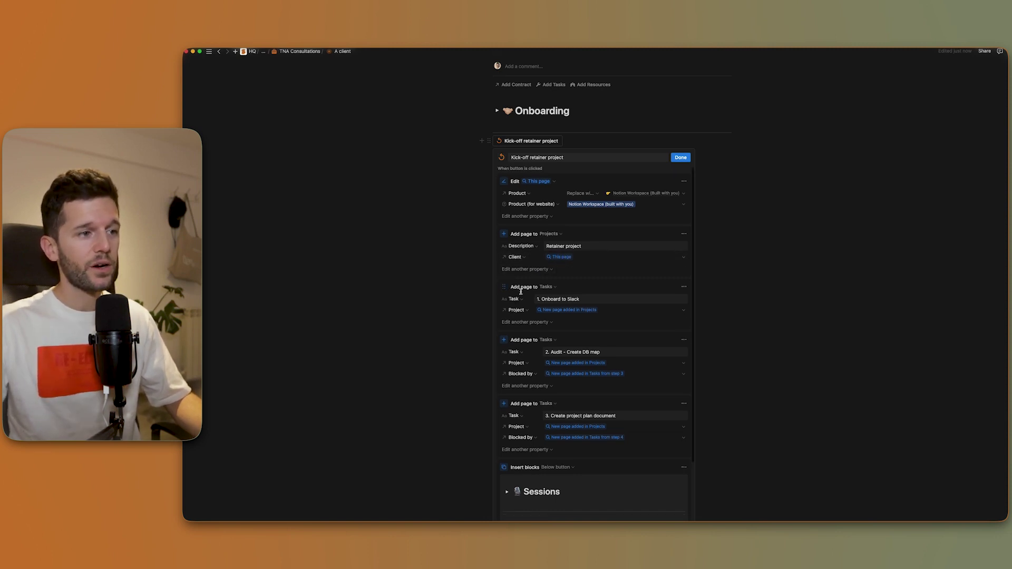
scroll(546, 301, "down", 1)
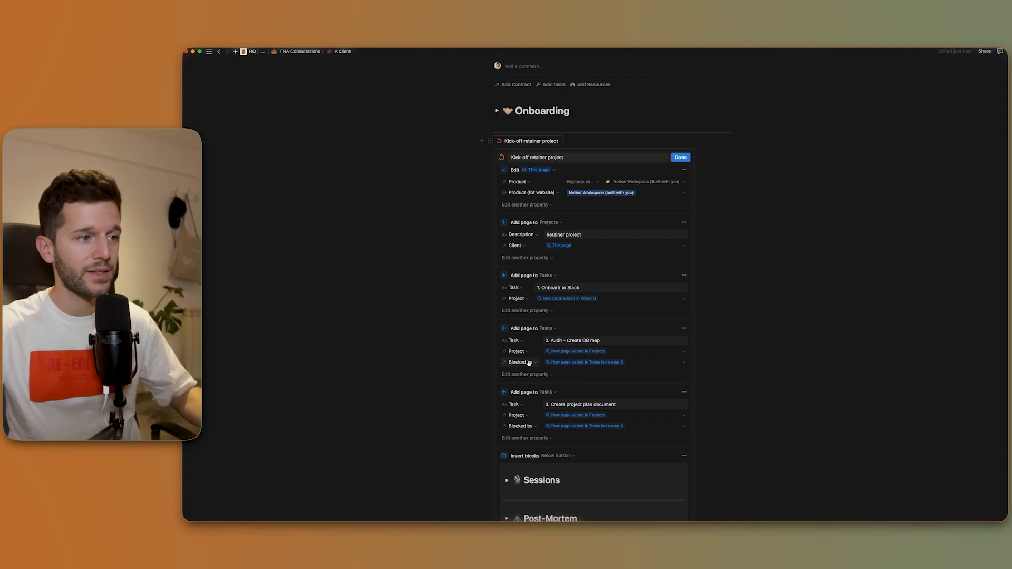
left_click(536, 286)
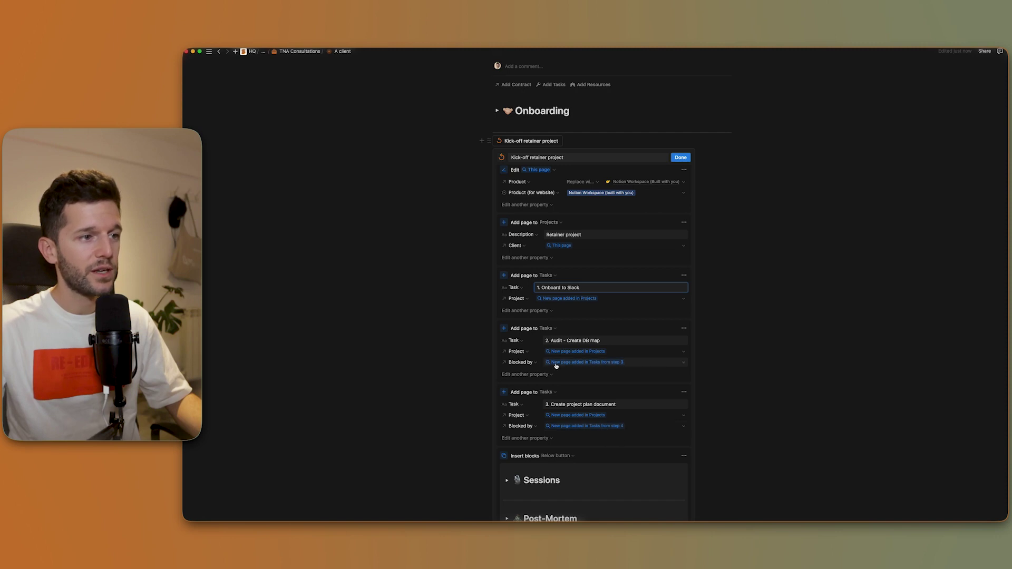
scroll(536, 350, "down", 3)
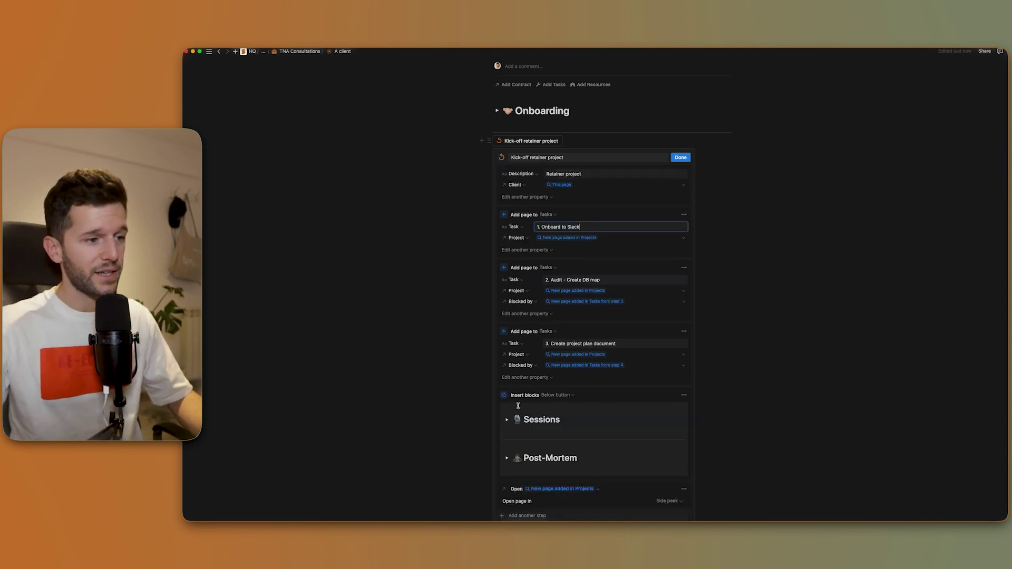
scroll(537, 350, "down", 3)
mouse_move(542, 419)
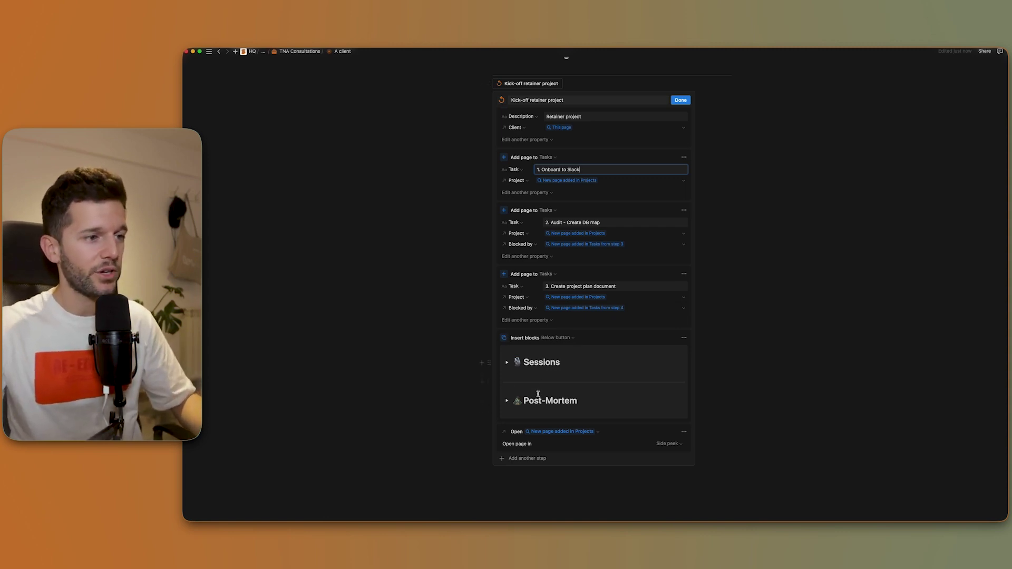
scroll(541, 433, "down", 1)
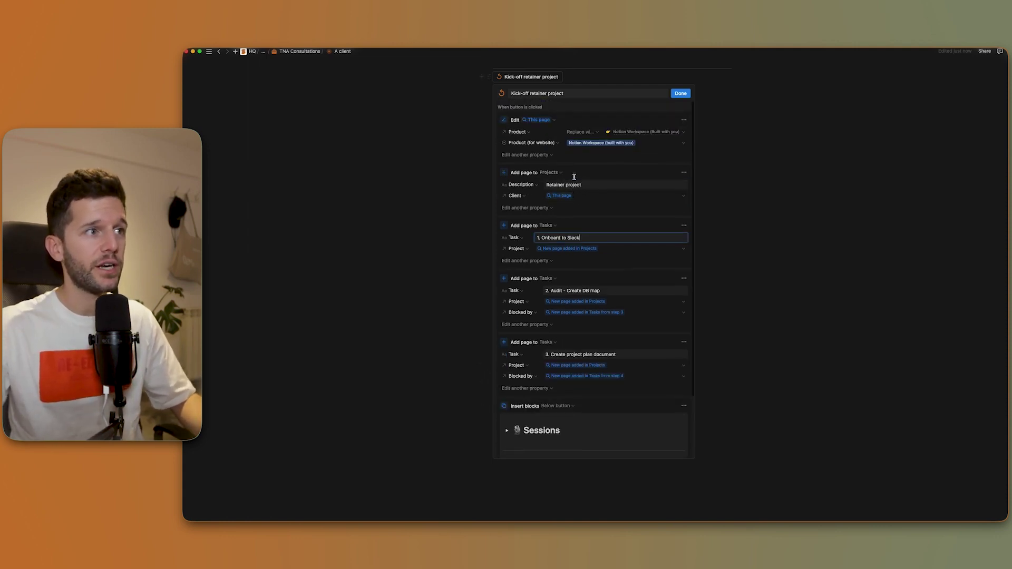
scroll(584, 168, "up", 3)
scroll(555, 201, "up", 2)
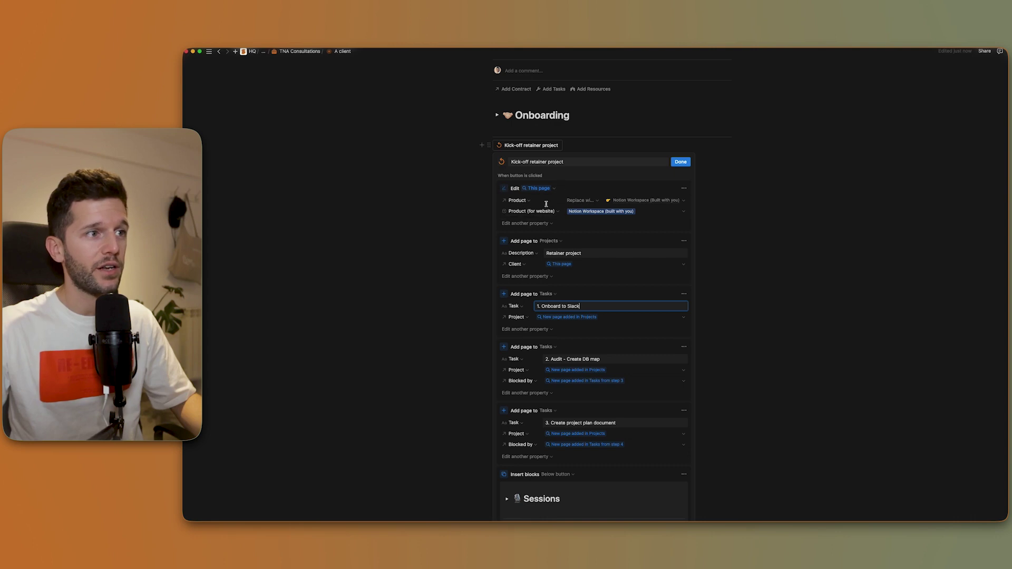
scroll(554, 276, "down", 2)
scroll(563, 382, "down", 2)
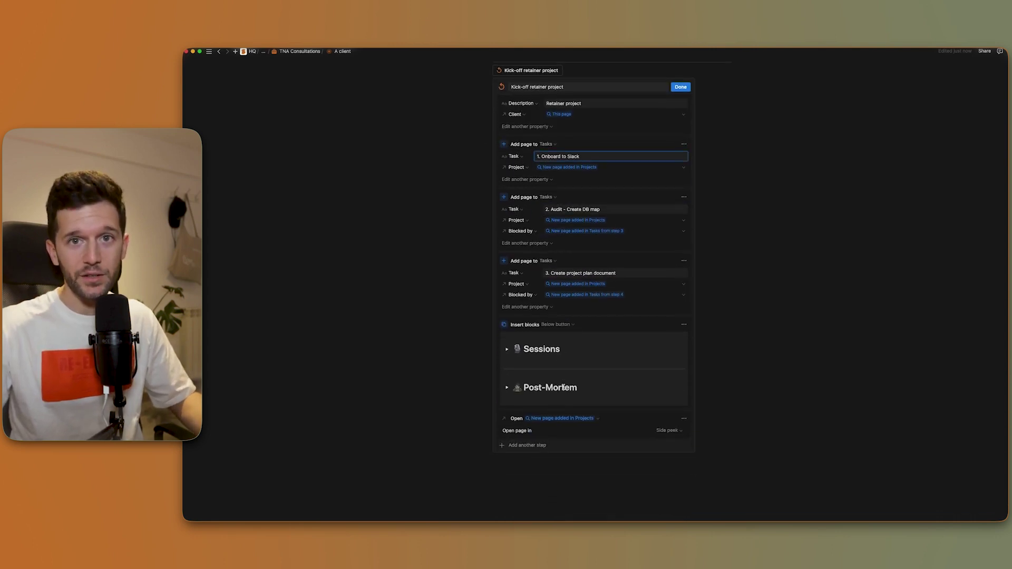
scroll(563, 382, "down", 1)
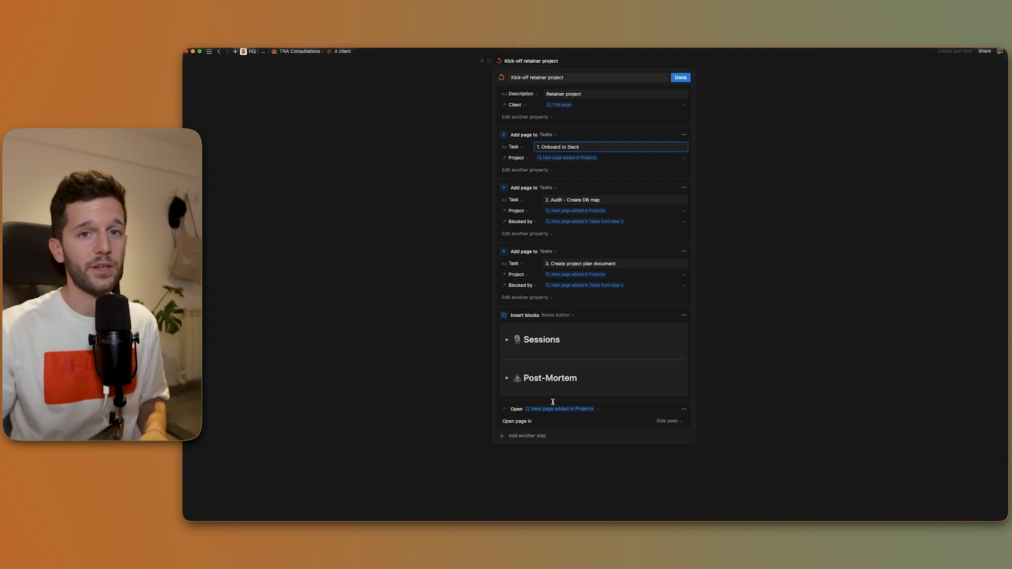
scroll(553, 317, "up", 2)
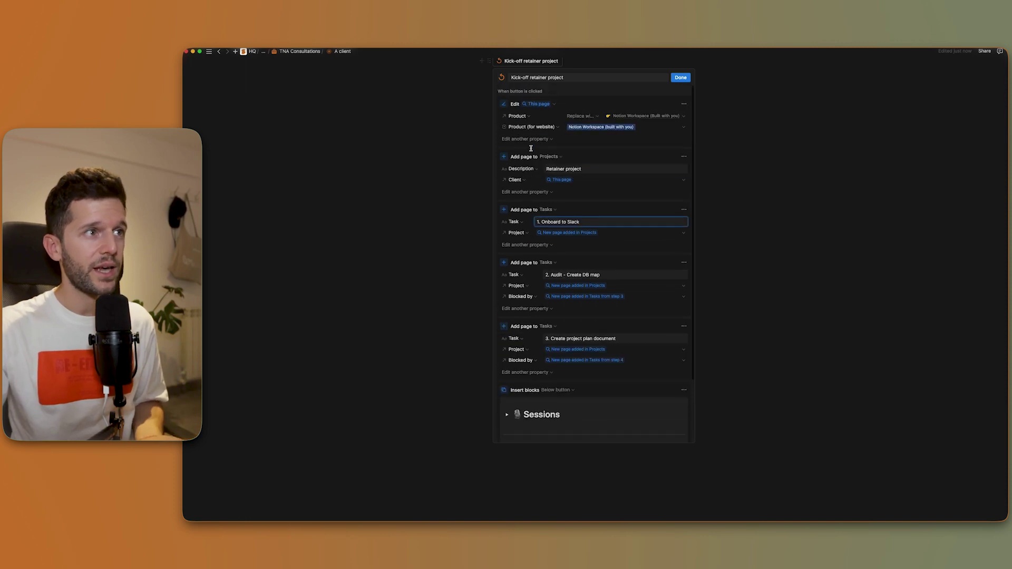
scroll(550, 238, "down", 2)
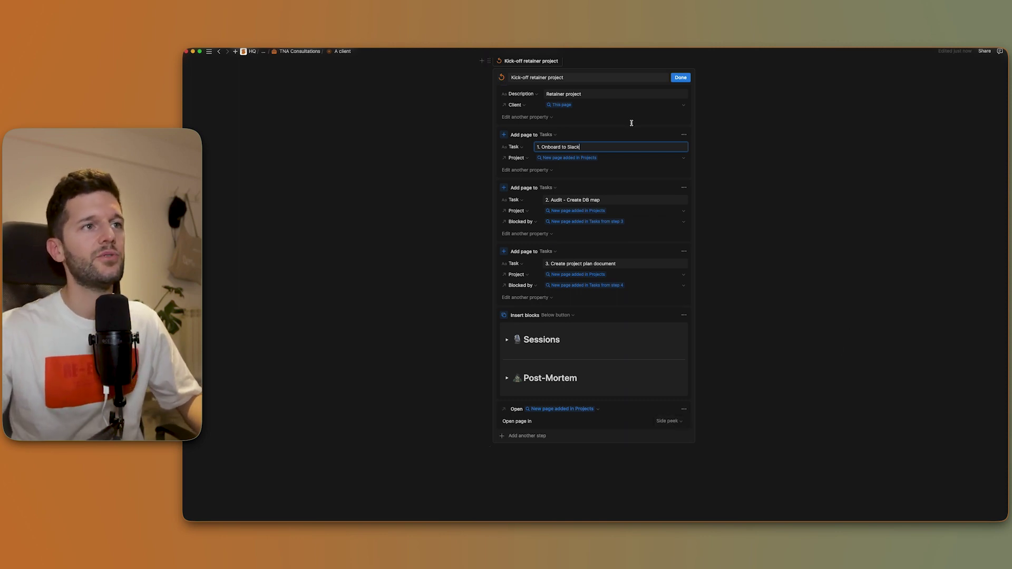
- Close the kickoff button settings, run it to create the Retainer project, and apply Project Template
left_click(680, 77)
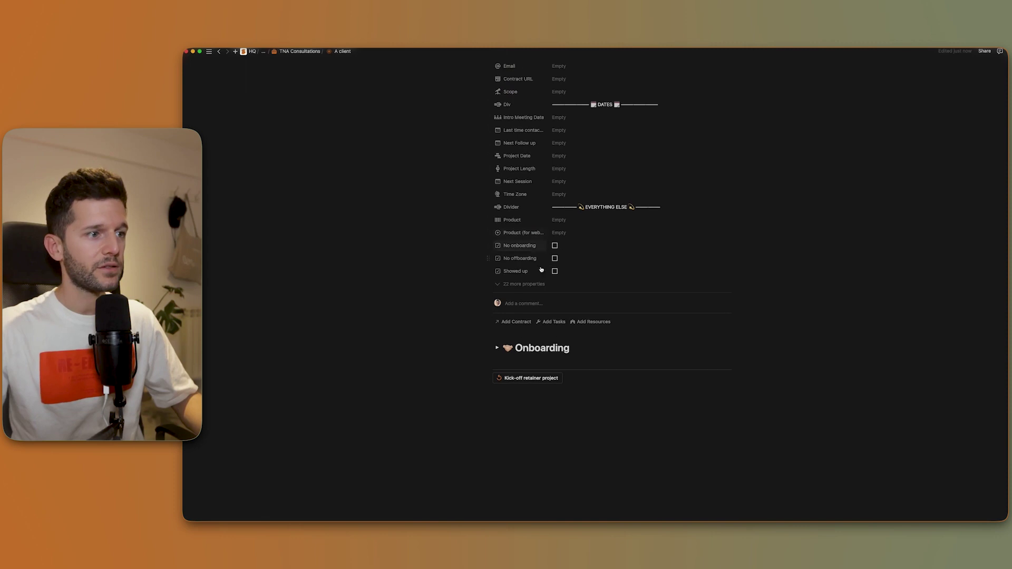
left_click(520, 362)
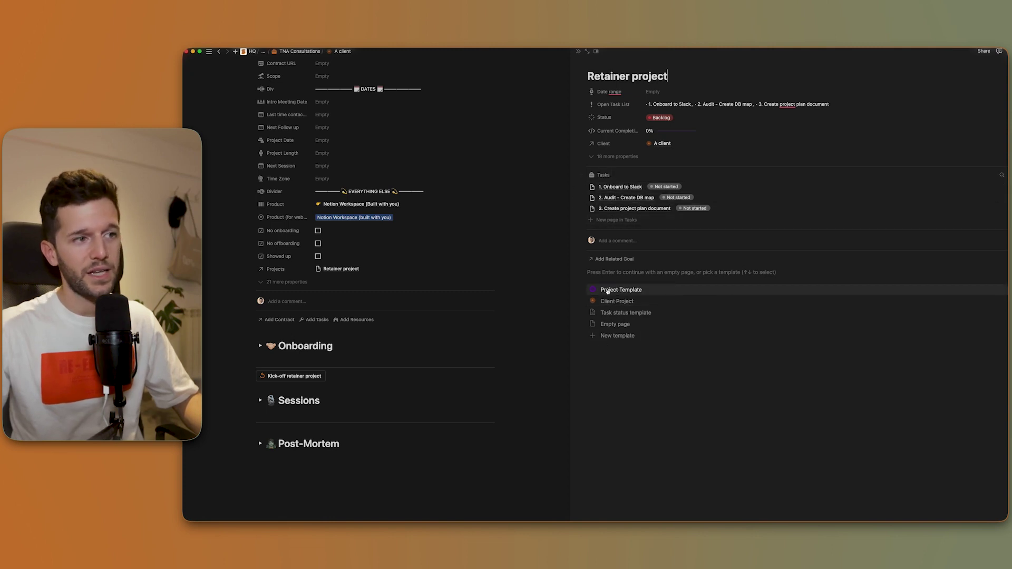
left_click(623, 291)
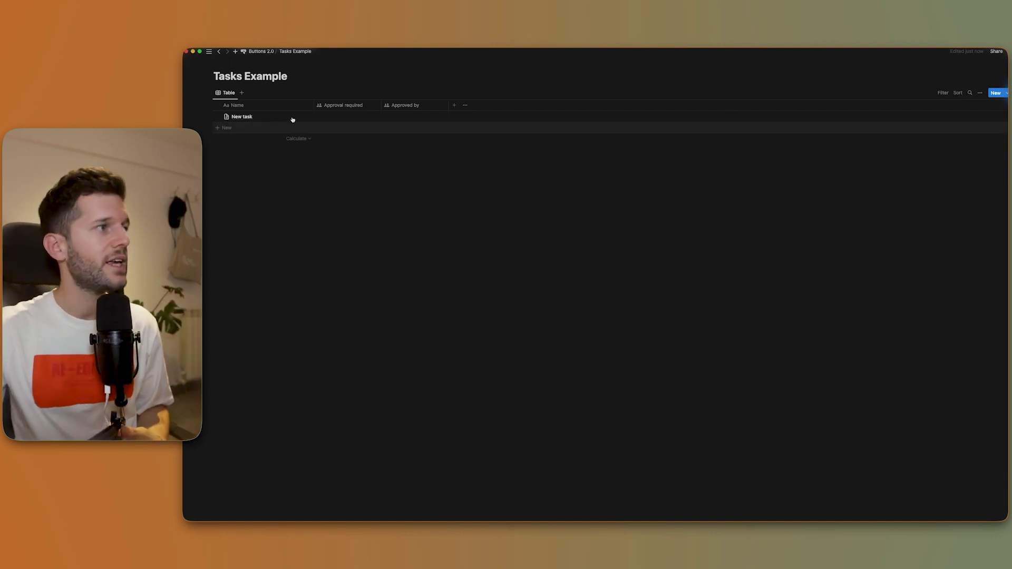
- Open New task beside the table and review the Send for approval button's configuration
mouse_move(261, 116)
left_click(300, 117)
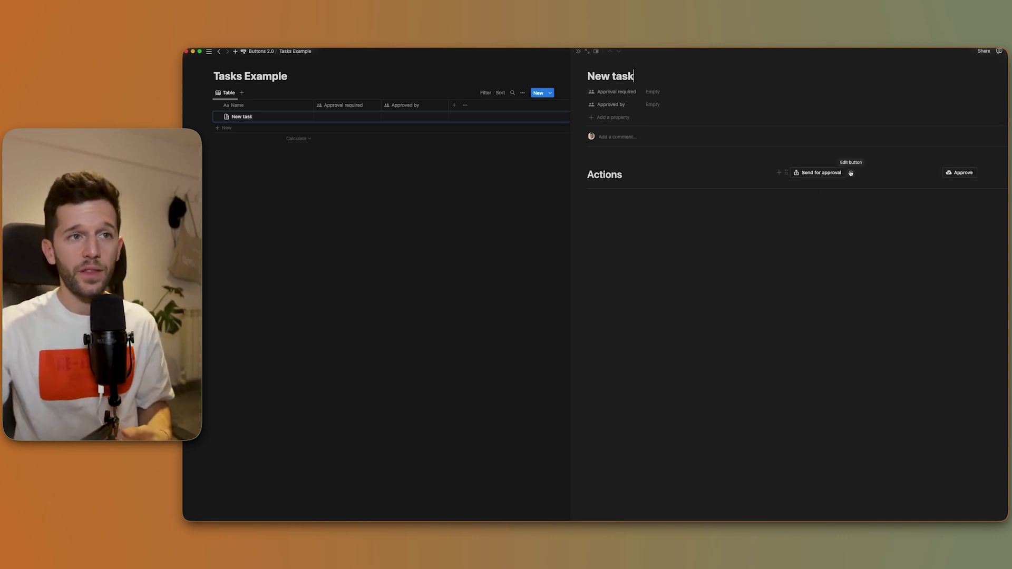
left_click(851, 173)
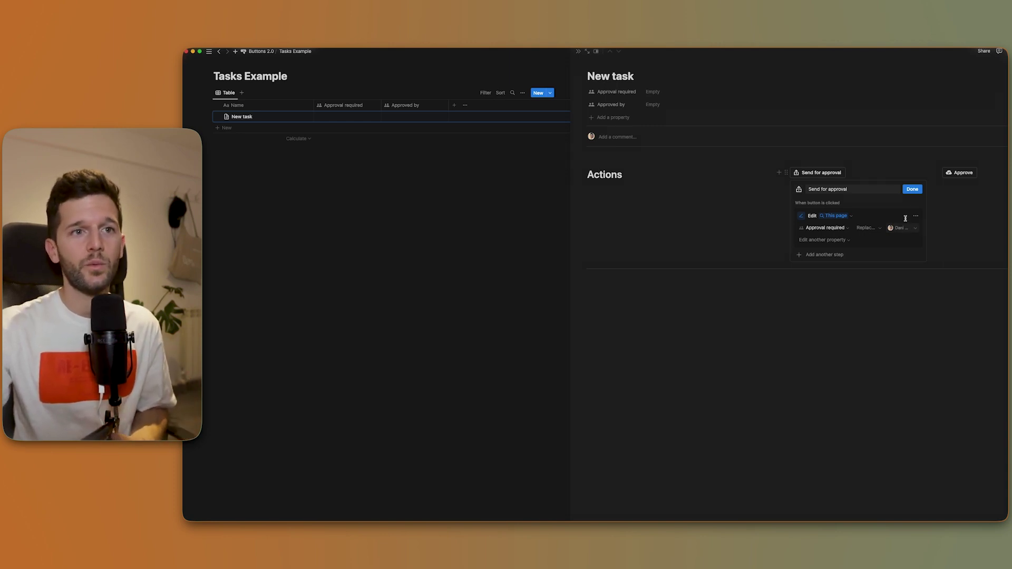
left_click(911, 192)
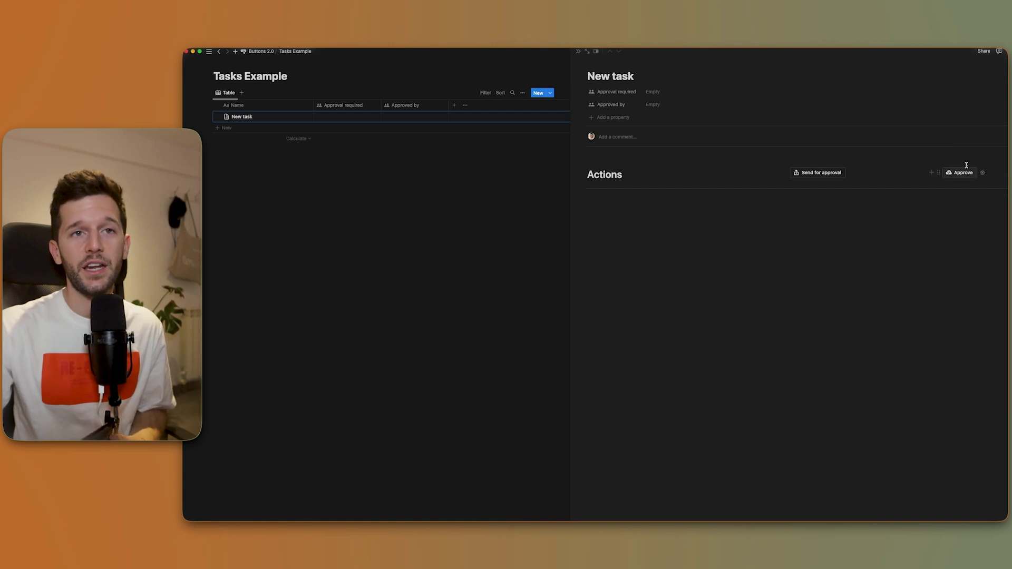
- Review the Approve button's configuration, then send the task for approval and approve it
left_click(981, 173)
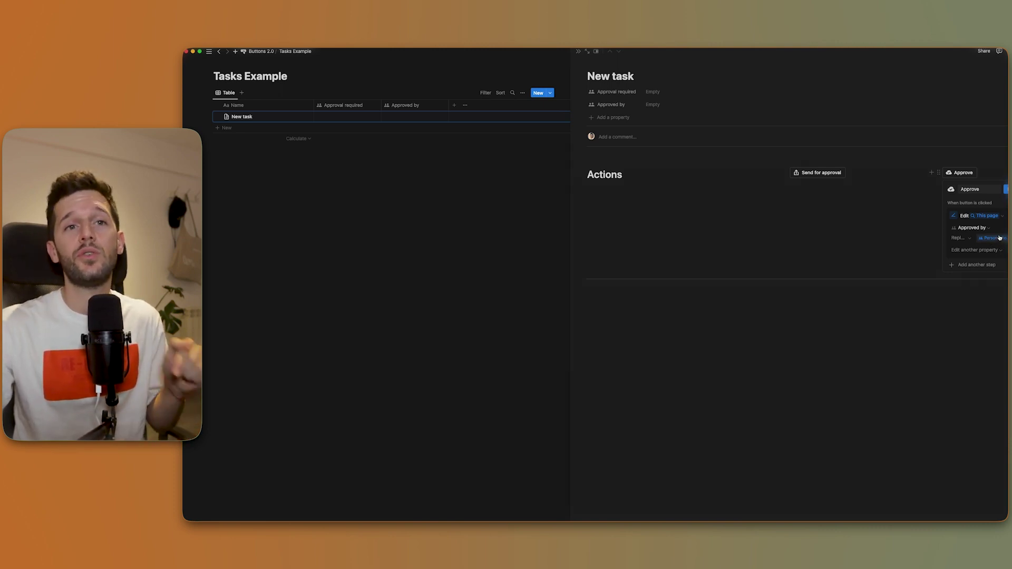
left_click(809, 182)
left_click(811, 174)
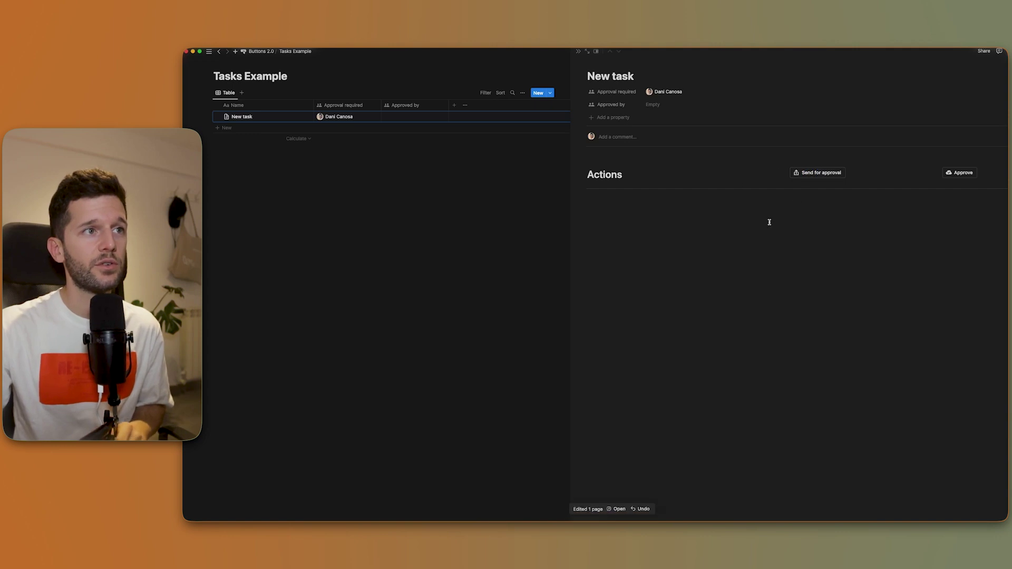
left_click(961, 173)
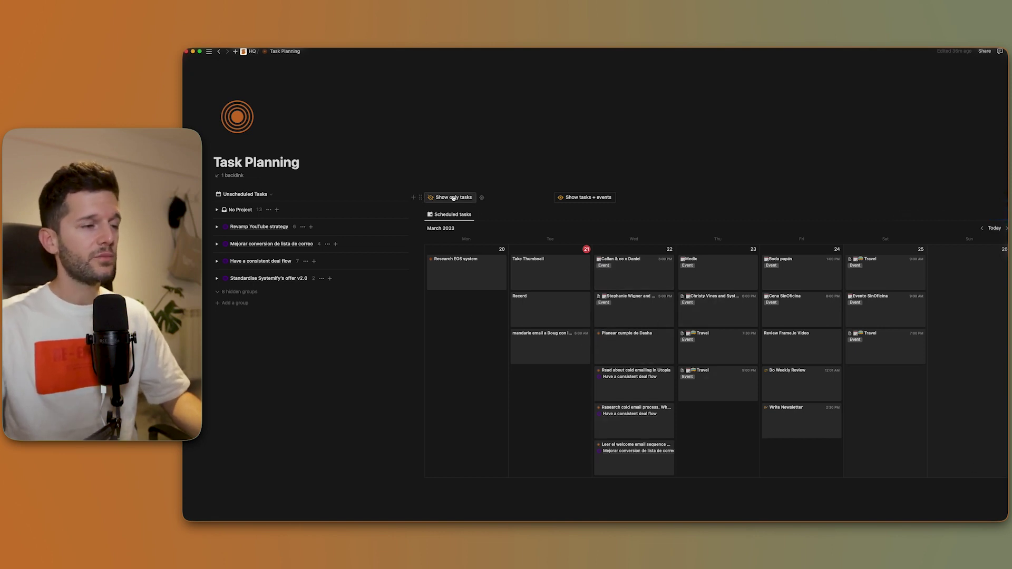
- Review the Show only tasks button's settings and which task pages its filter edits
left_click(481, 199)
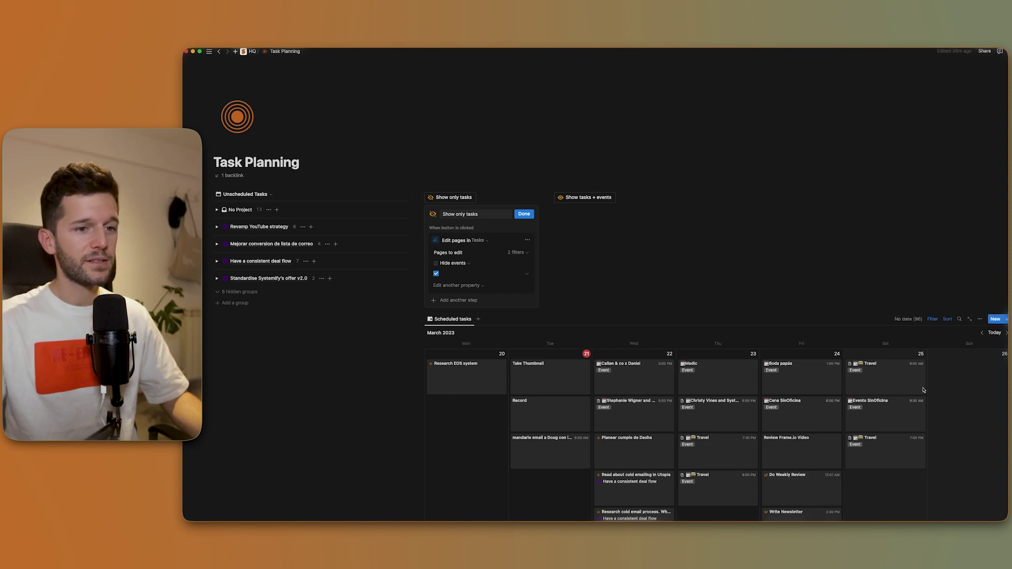
scroll(712, 356, "down", 1)
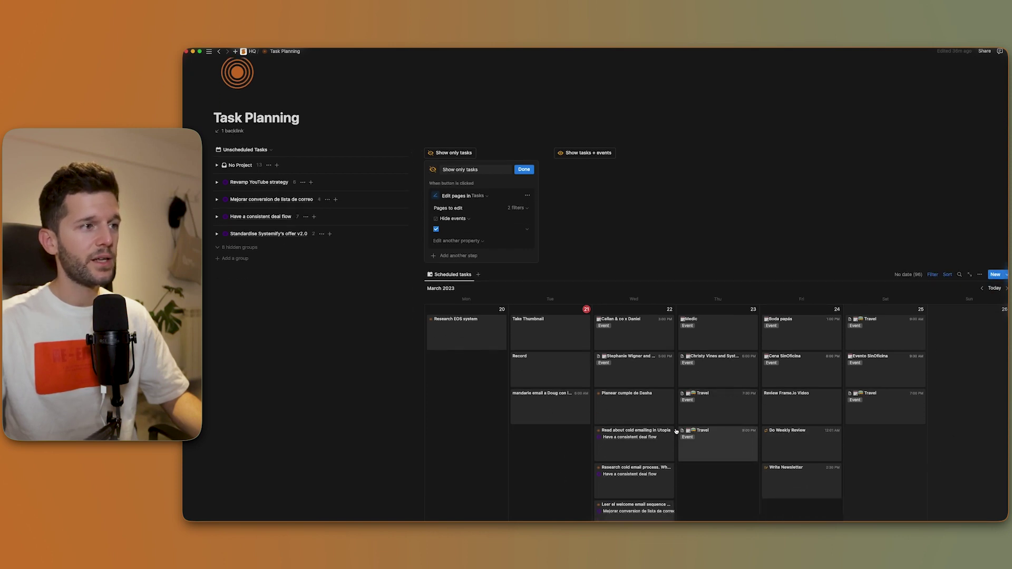
left_click(517, 209)
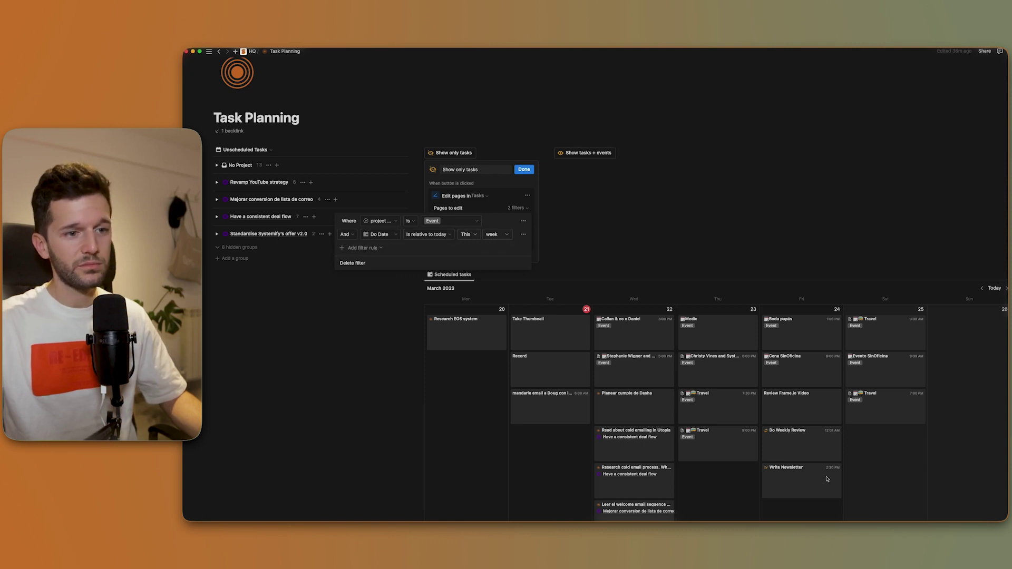
left_click(872, 366)
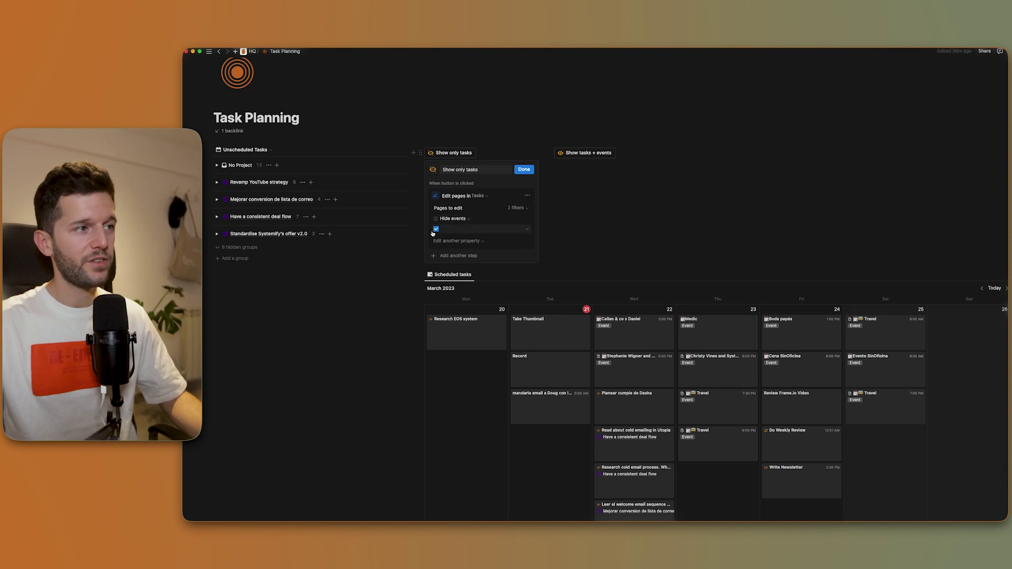
left_click(524, 169)
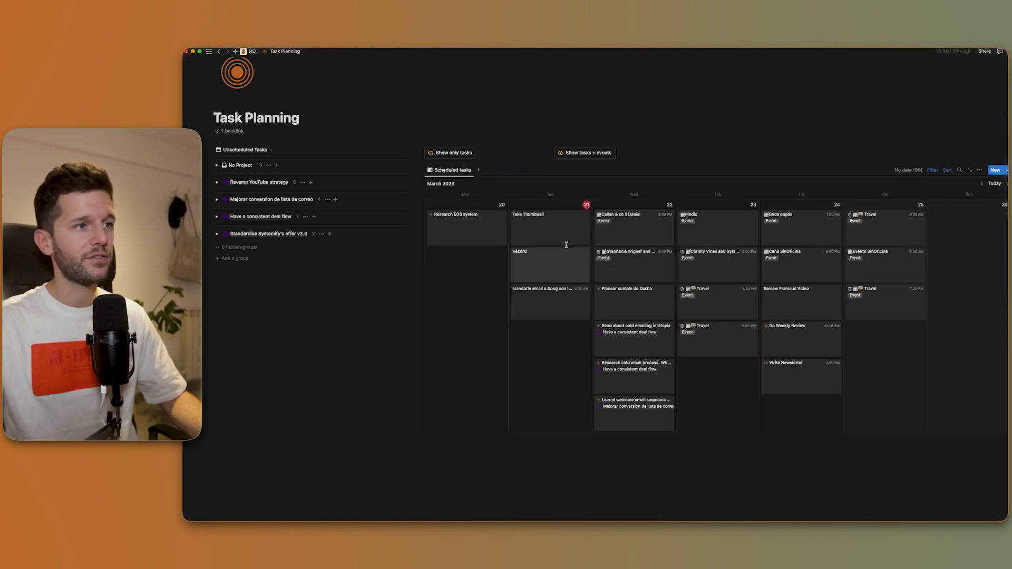
- Preview the Callan & co x Daniel event, then reveal the calendar's active filters and sorts
left_click(625, 319)
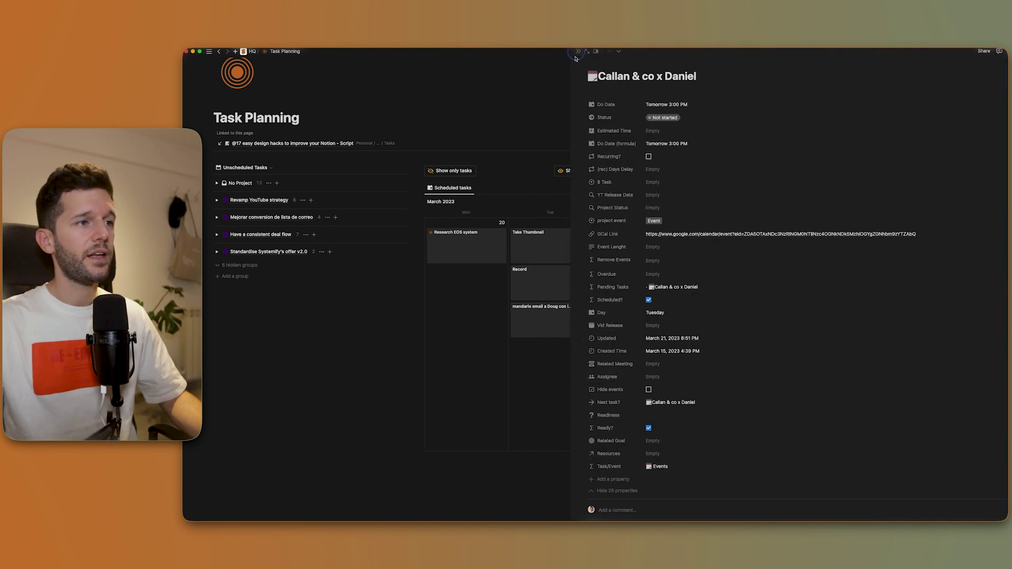
key("Escape")
left_click(932, 171)
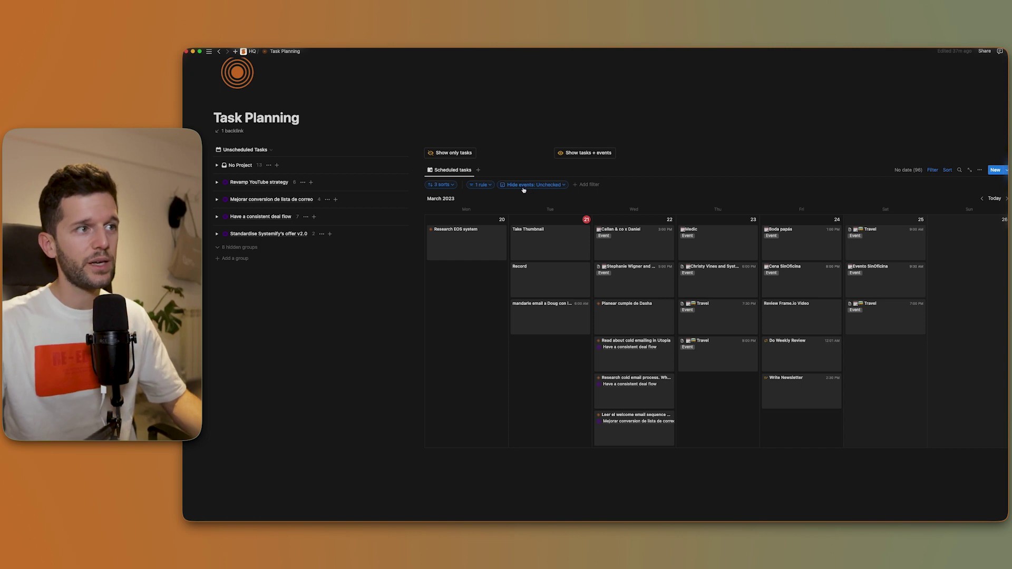
- Hide events with Show only tasks, review Show tasks + events, then restore the events
left_click(449, 153)
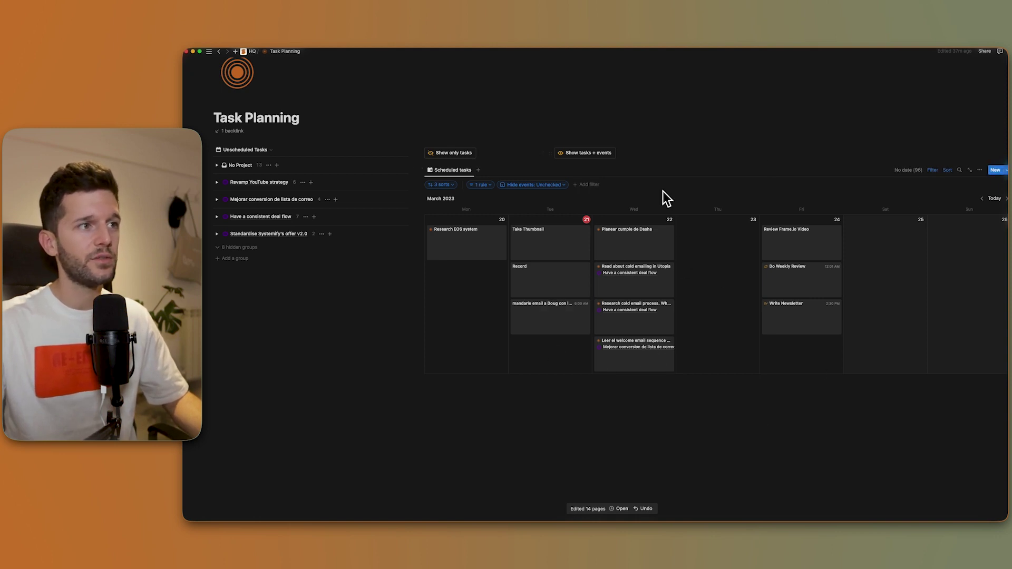
left_click(620, 153)
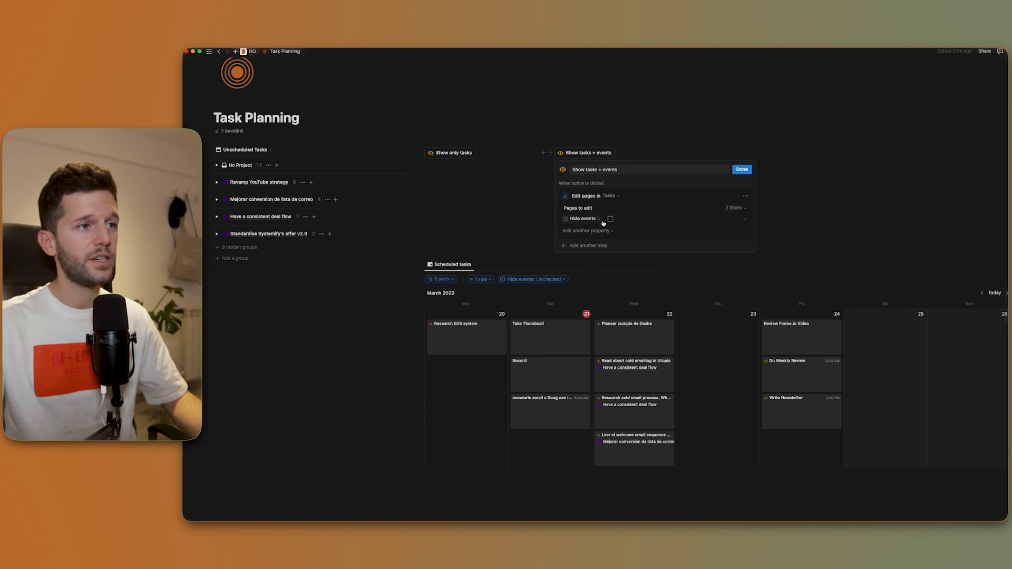
left_click(742, 169)
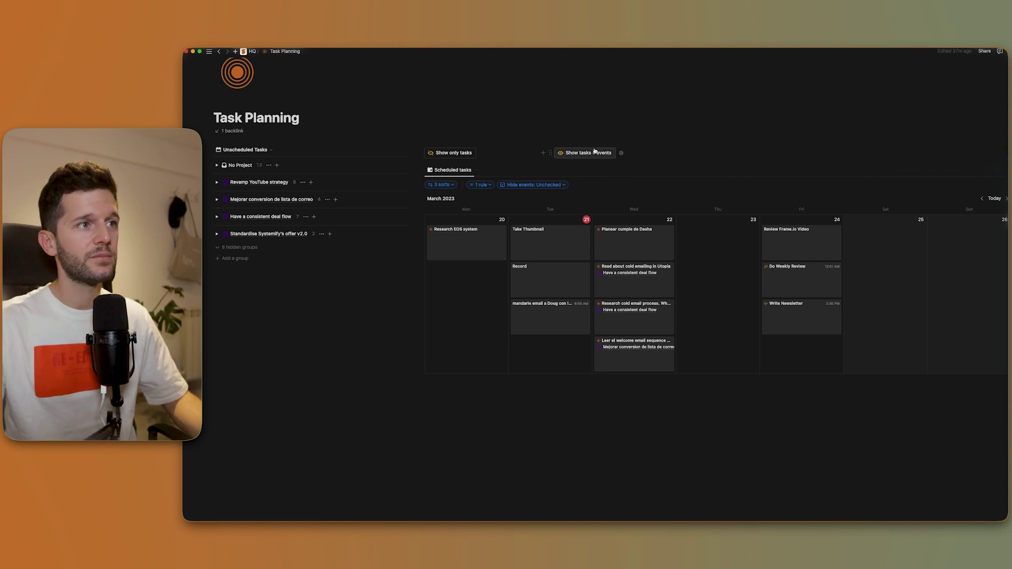
left_click(588, 153)
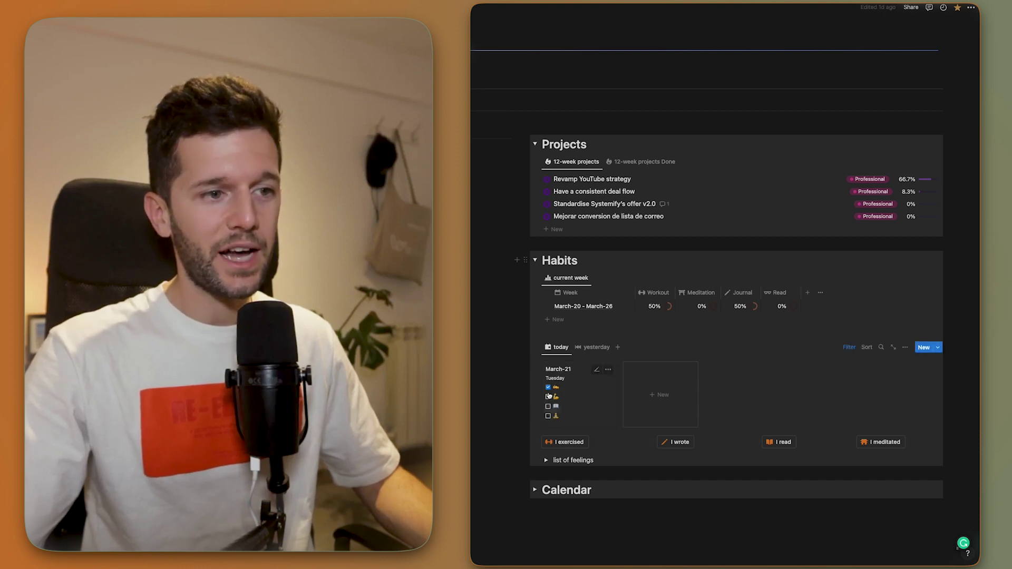
- Review the I exercised button's settings and its habit-page filter rule, then close them
left_click(595, 442)
scroll(558, 514, "down", 2)
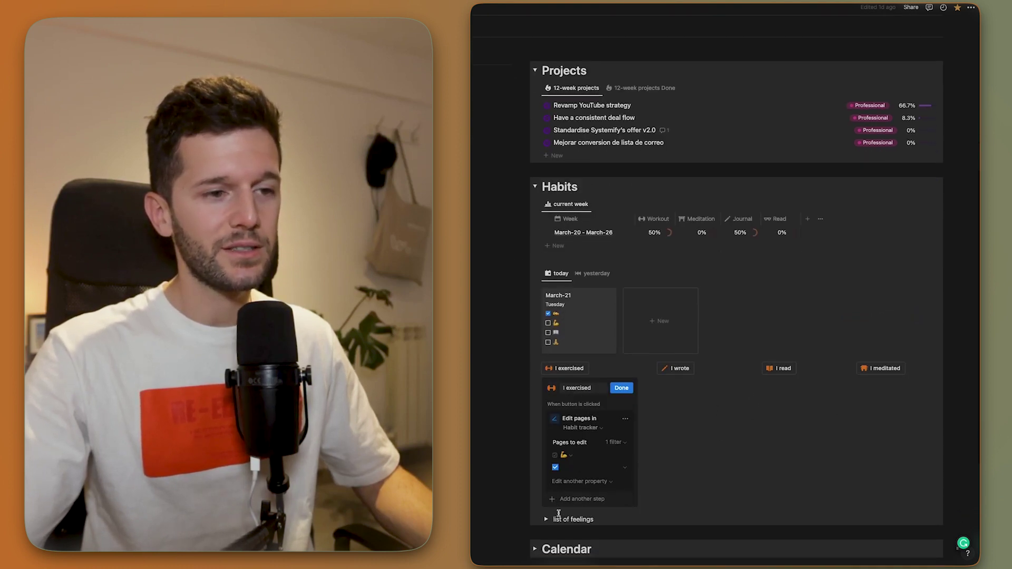
left_click(615, 444)
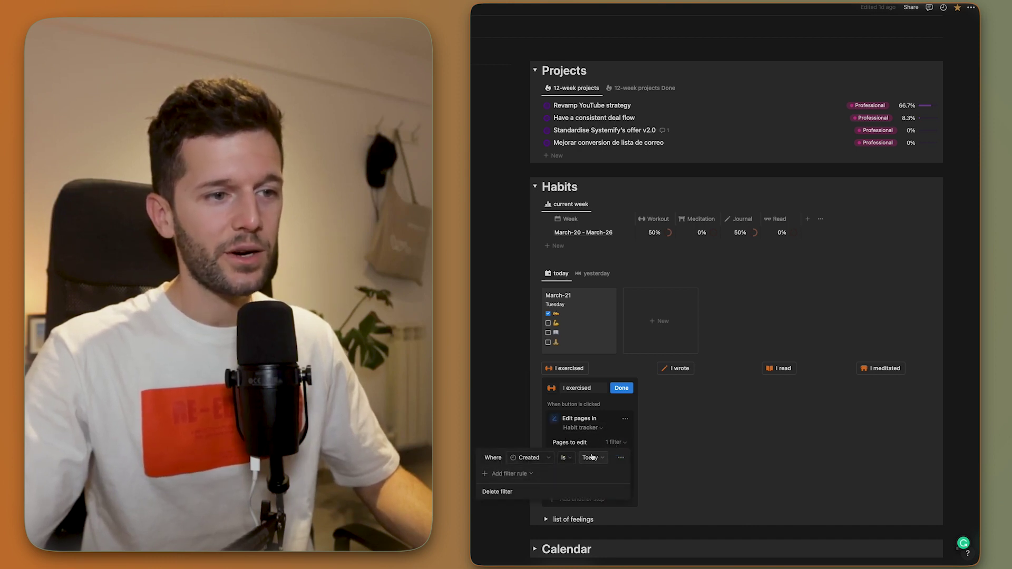
left_click(554, 332)
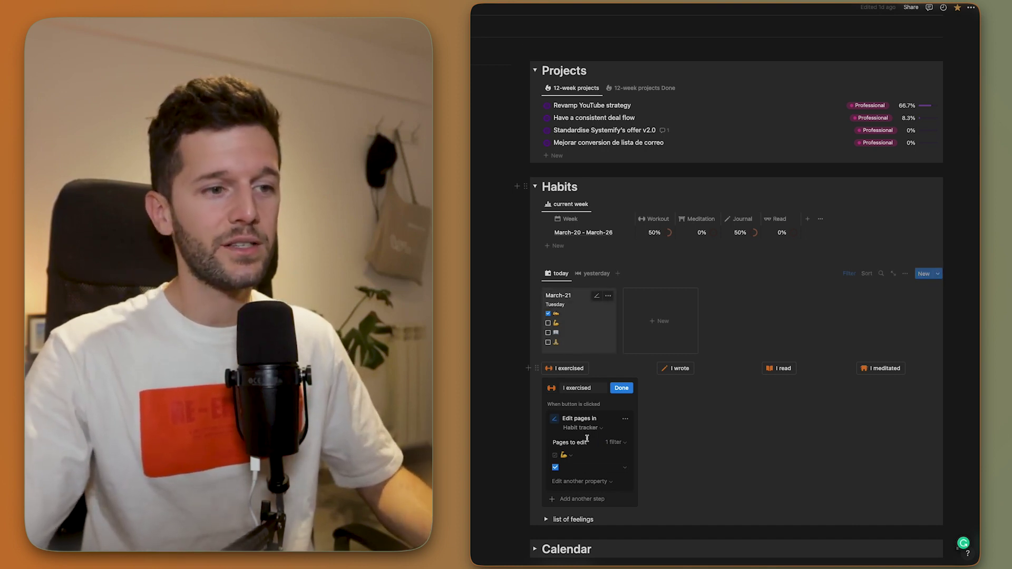
mouse_move(566, 369)
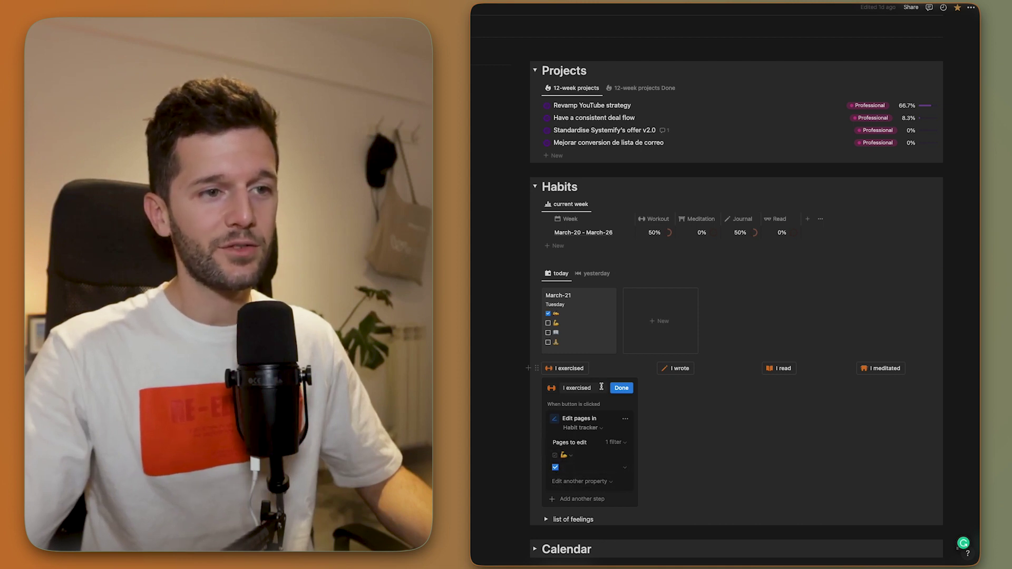
left_click(622, 388)
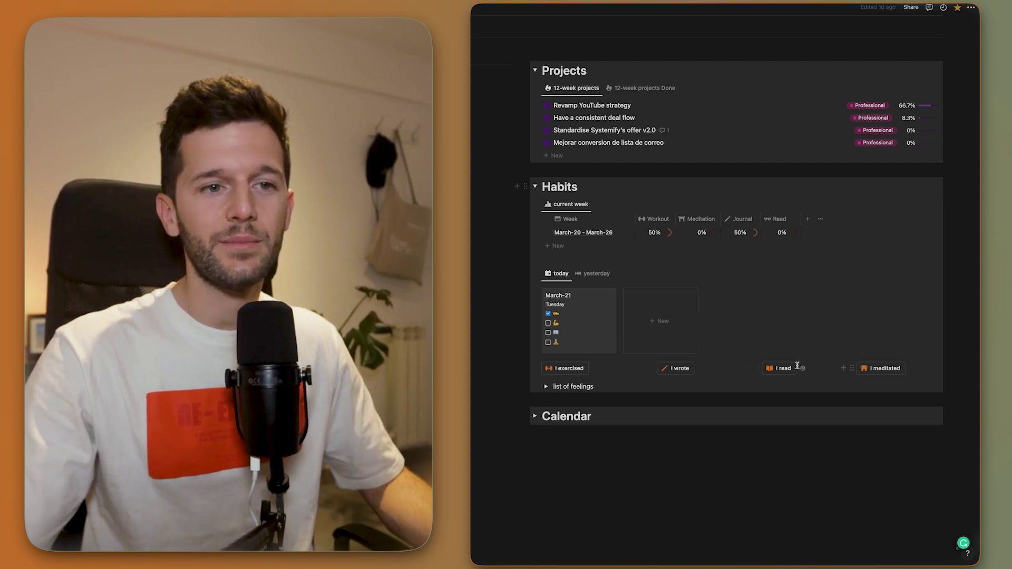